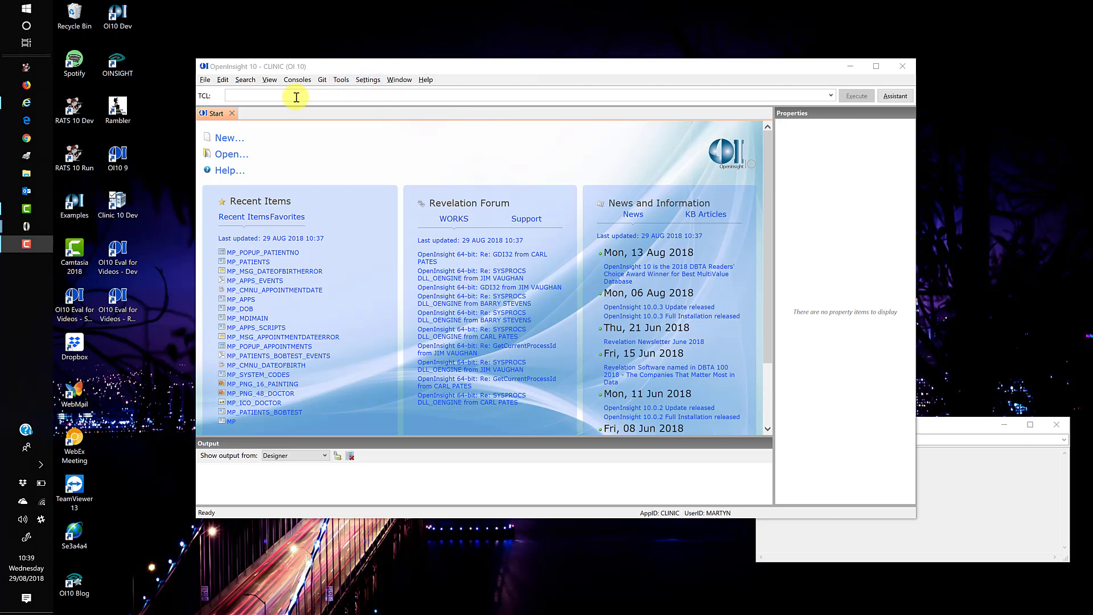
# Show the Database tool panel and select the MP_PATIENTS table under MP_CLINIC\DATA
pyautogui.click(269, 81)
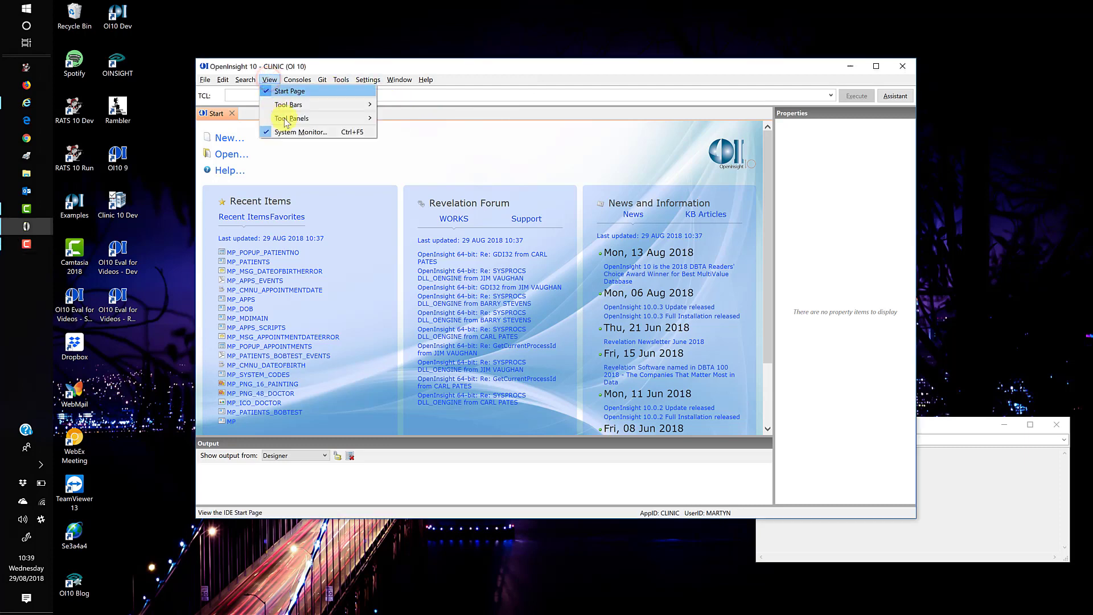
pyautogui.moveTo(293, 118)
pyautogui.click(409, 121)
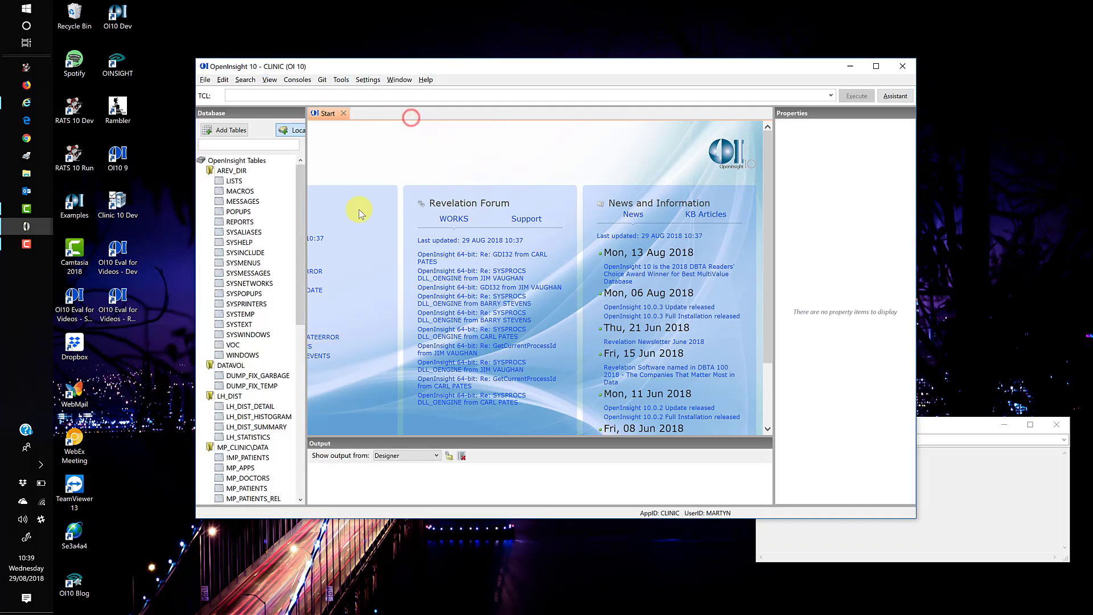
pyautogui.scroll(-4, 244, 243)
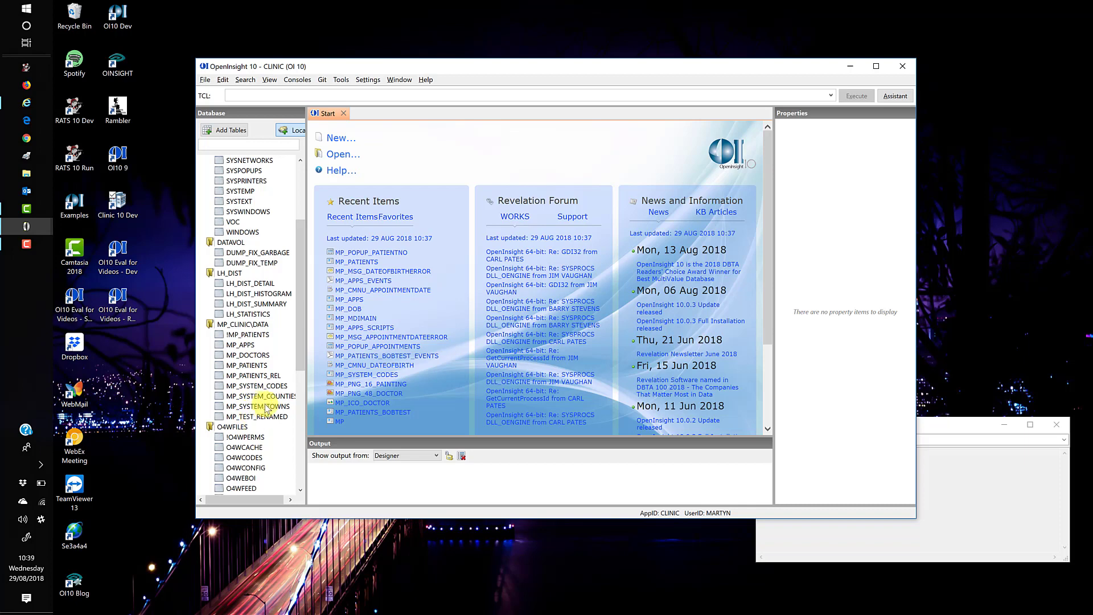
pyautogui.click(246, 345)
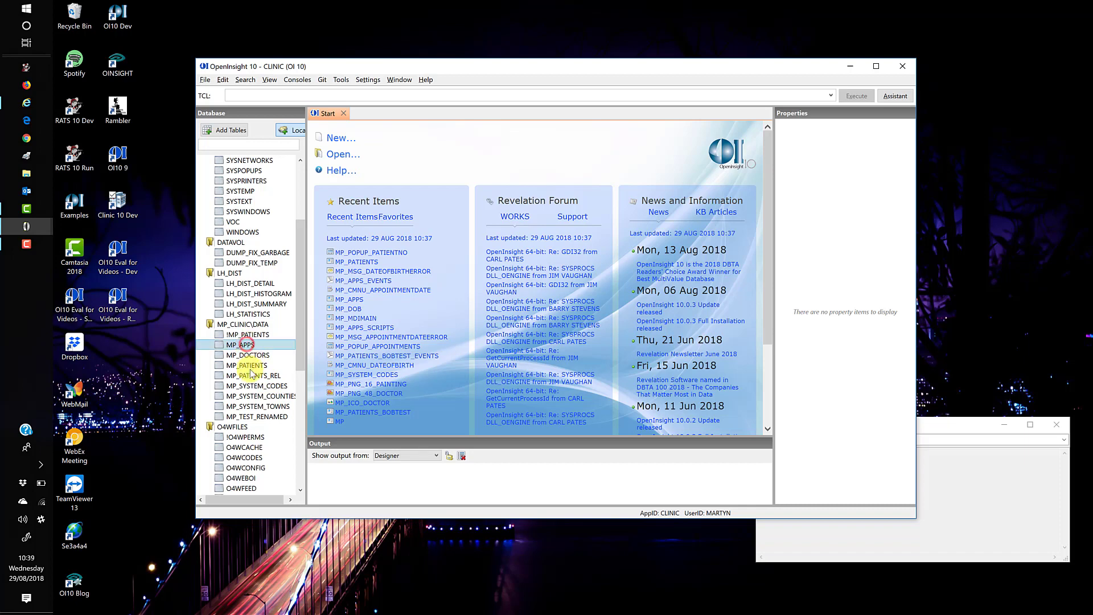
pyautogui.click(250, 367)
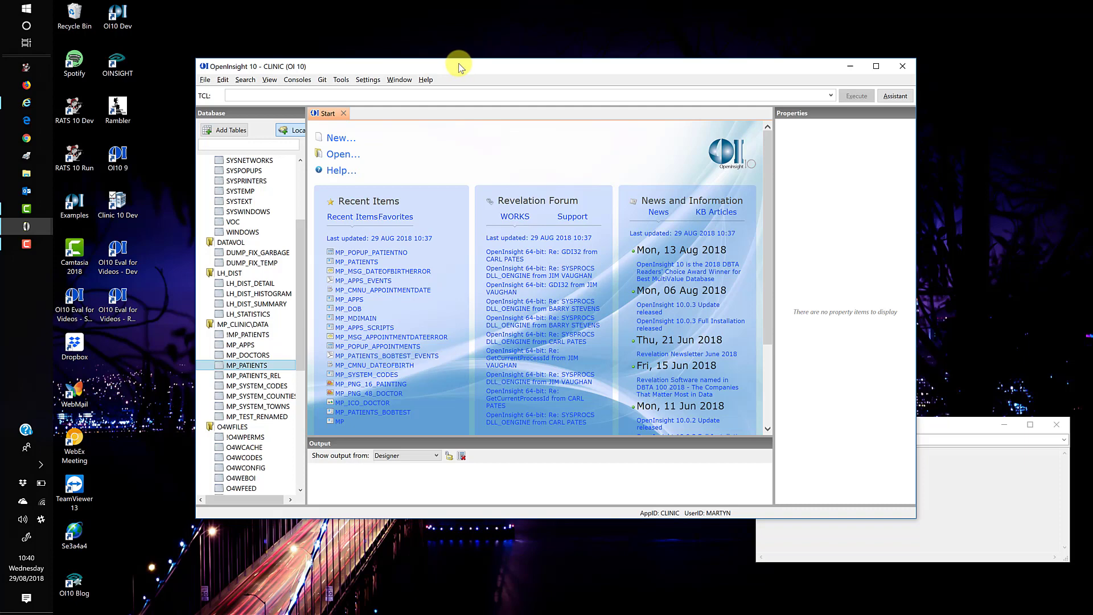
# Move the development window to the upper right of the desktop and open the MP_PATIENTS form and MP_POPUP_PATIENTNO popup from the recent items
pyautogui.moveTo(460, 67); pyautogui.dragTo(645, 4)
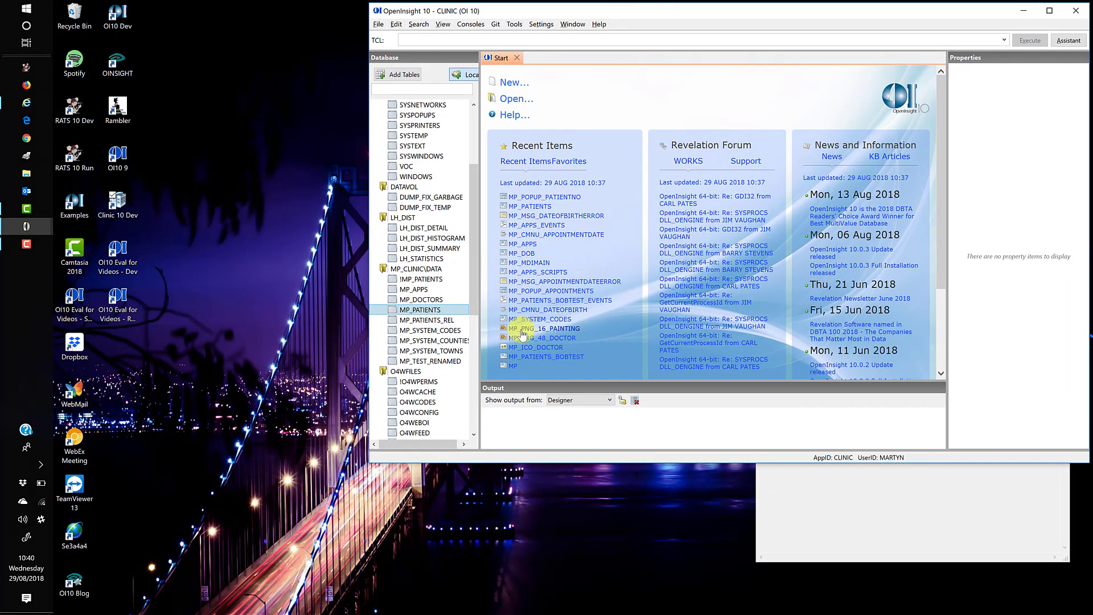
pyautogui.click(540, 209)
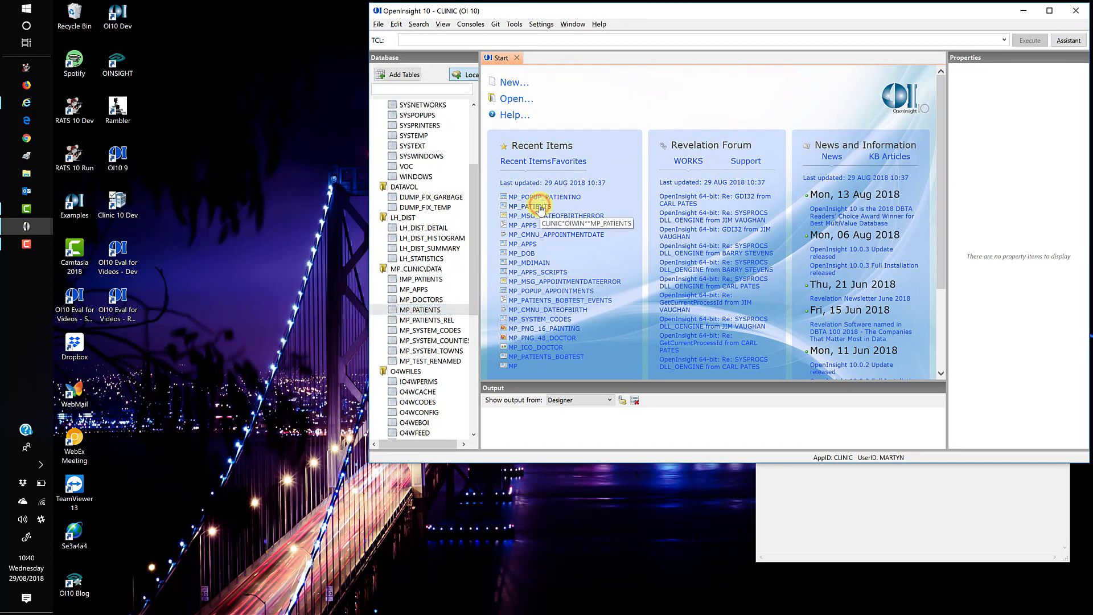
pyautogui.click(495, 57)
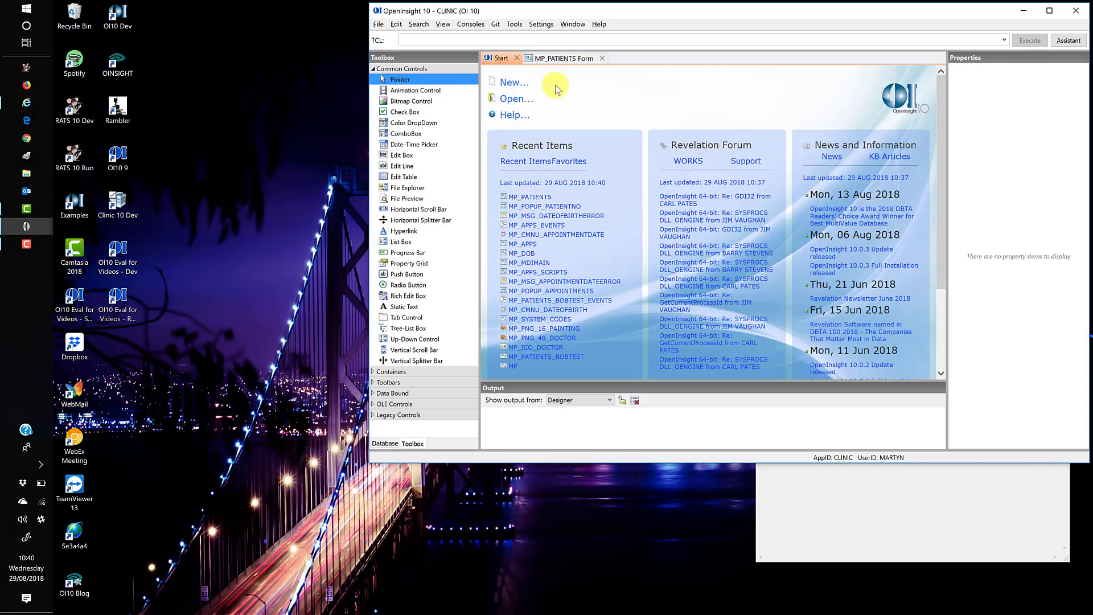
pyautogui.click(550, 209)
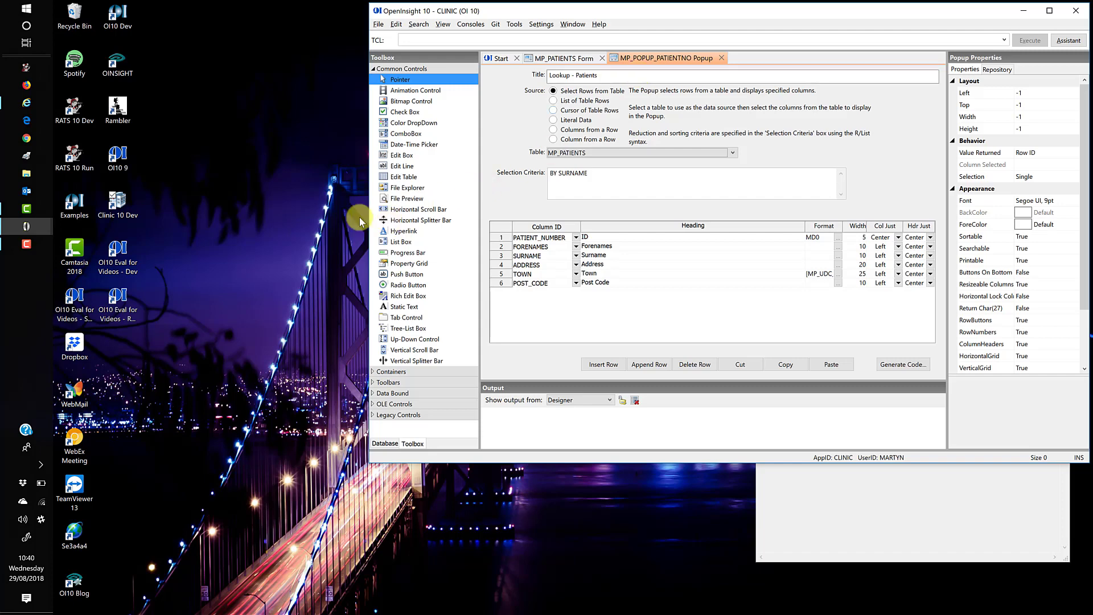
# Launch a second Clinic development session and move its window to the lower left so both sessions are in view
pyautogui.doubleClick(119, 205)
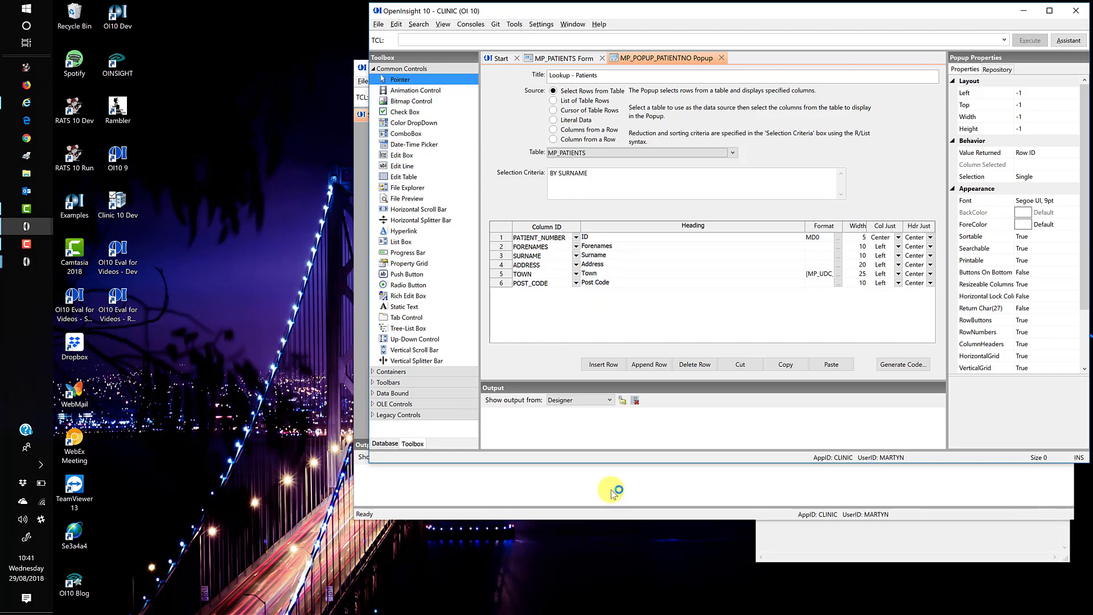
pyautogui.click(610, 489)
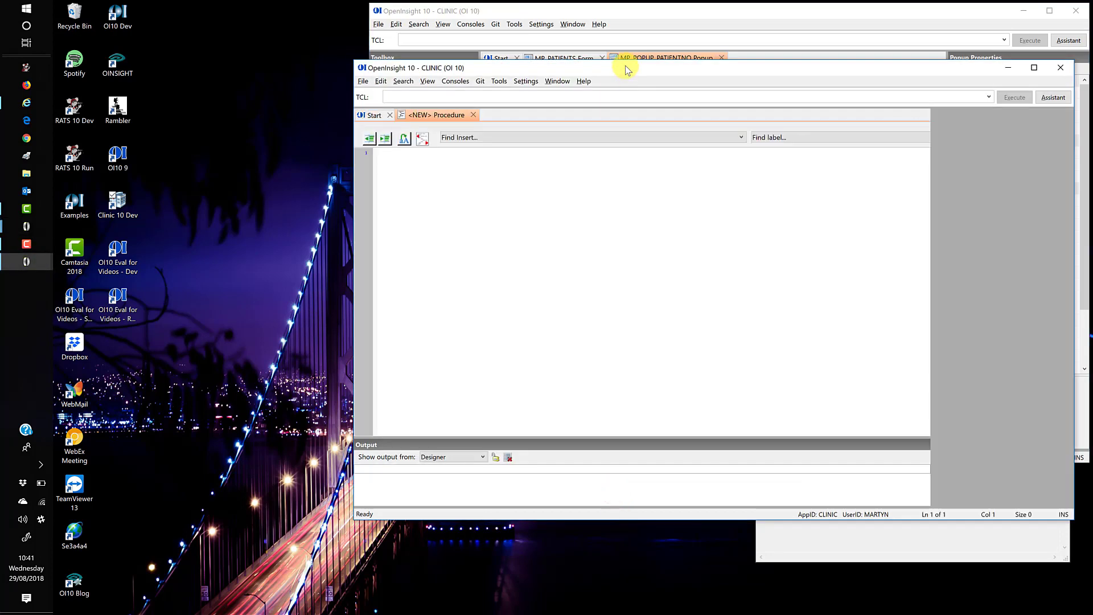
pyautogui.click(626, 67)
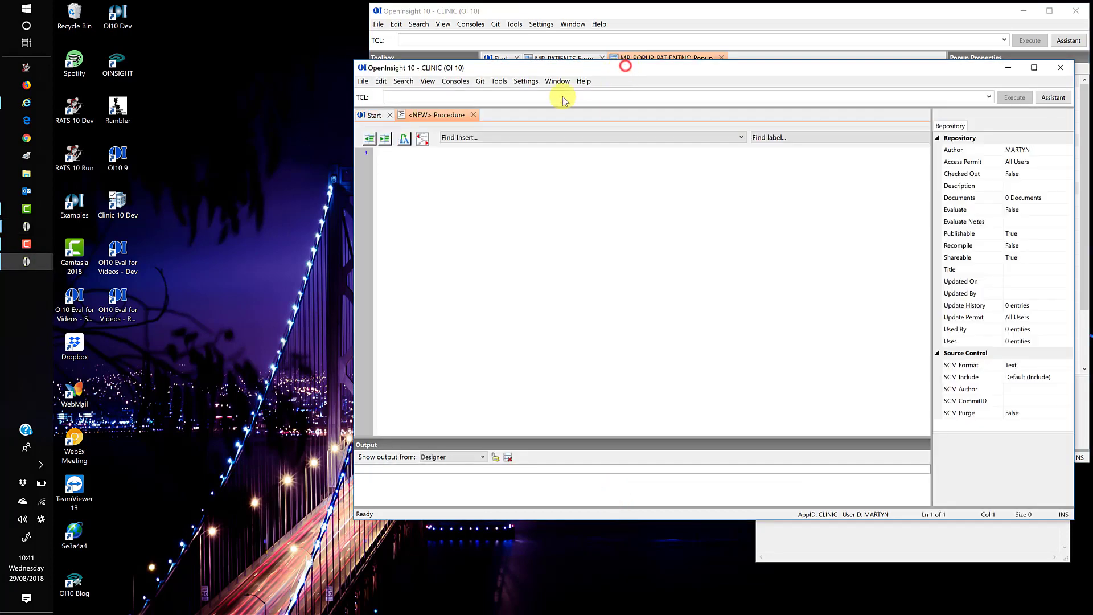
pyautogui.click(620, 67)
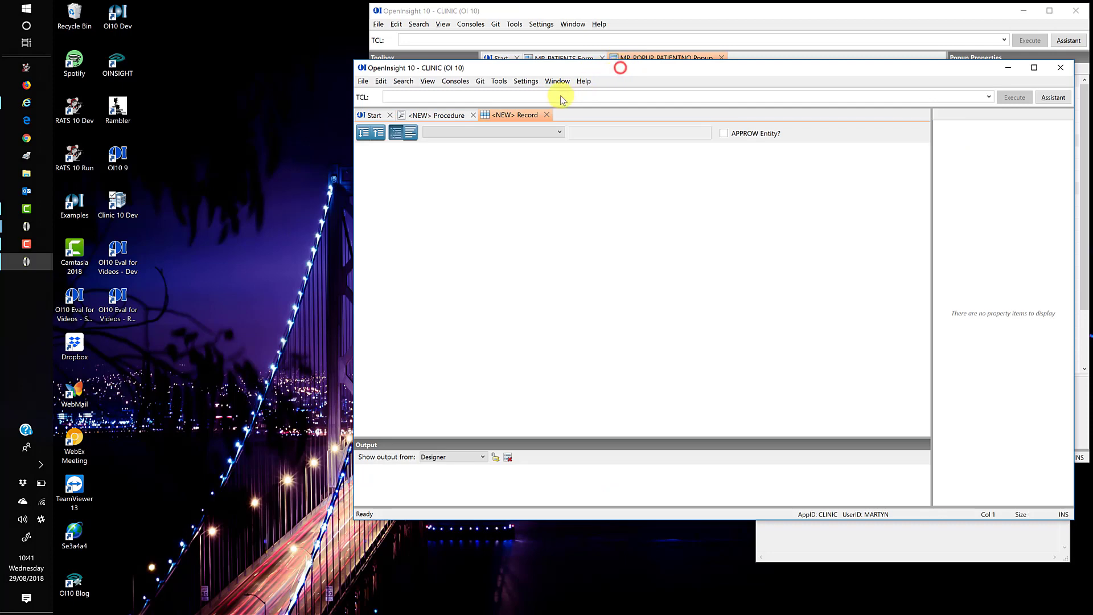
pyautogui.click(601, 67)
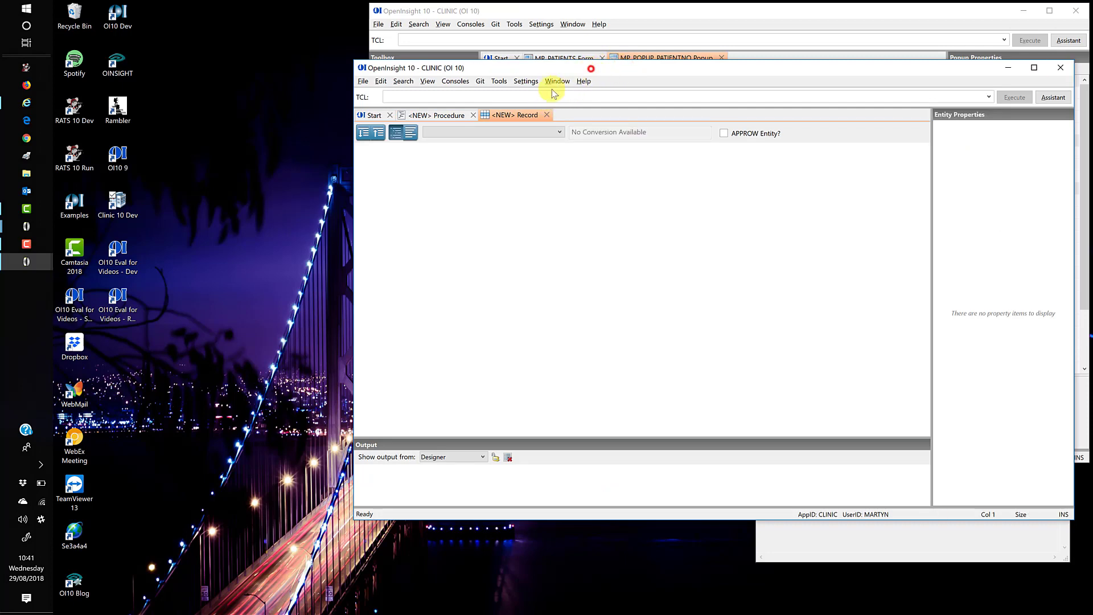
pyautogui.moveTo(591, 69); pyautogui.dragTo(322, 160)
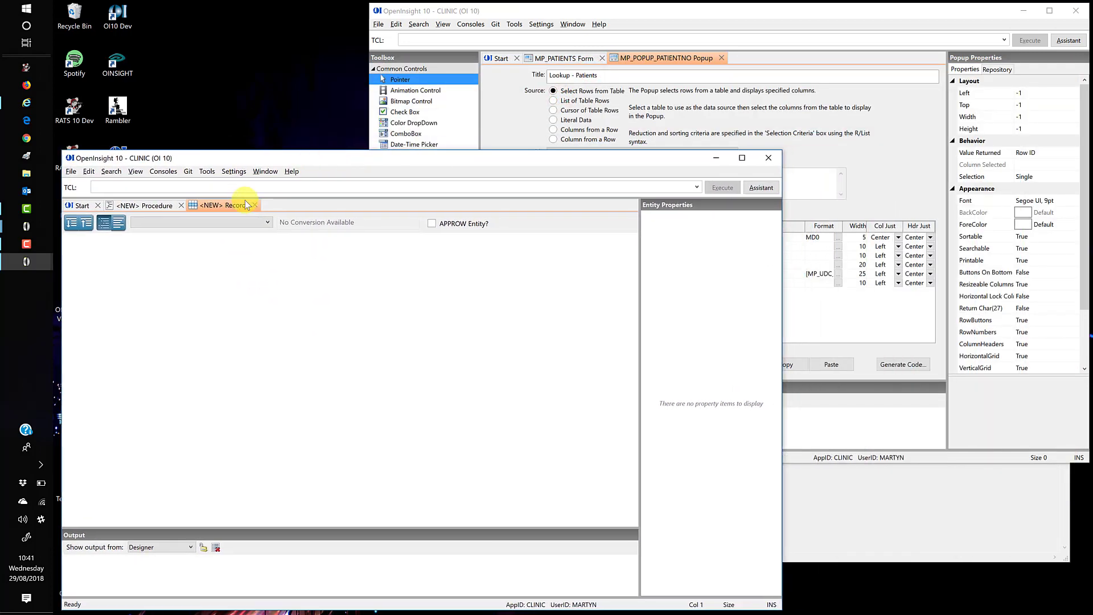
# Close the blank record and procedure in the second session, and open the MP_PATIENTS form and MP_POPUP_PATIENTNO popup there
pyautogui.click(255, 205)
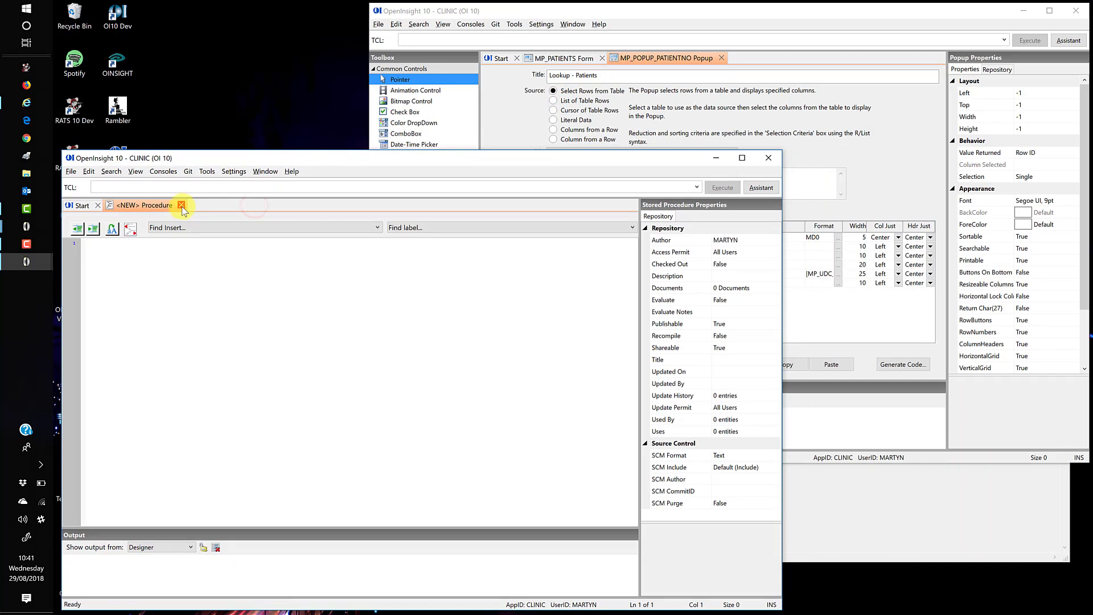
pyautogui.click(181, 206)
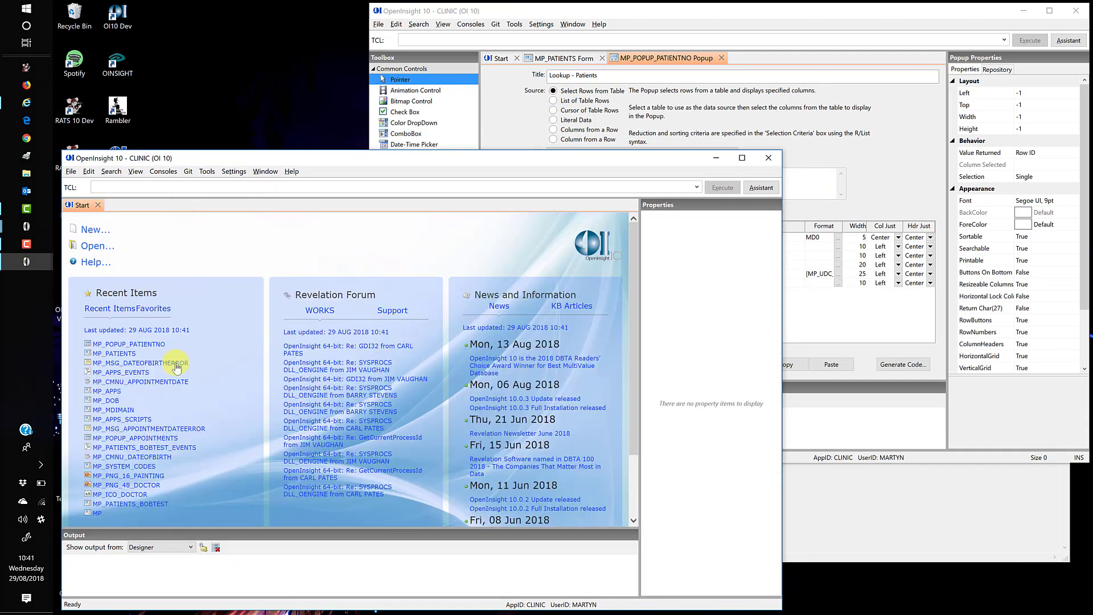
pyautogui.click(118, 354)
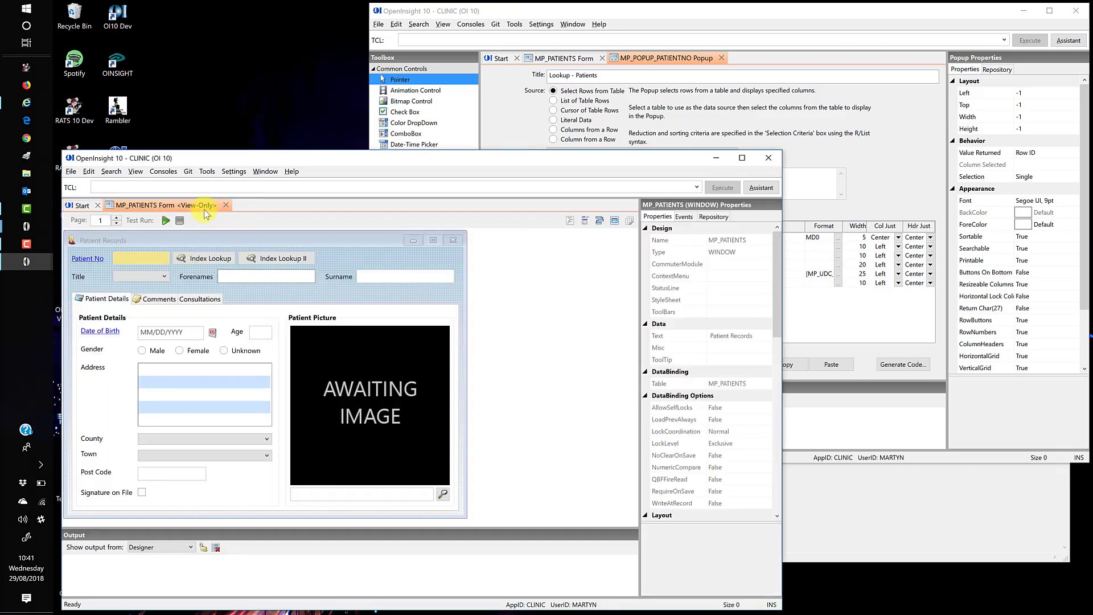
pyautogui.click(81, 207)
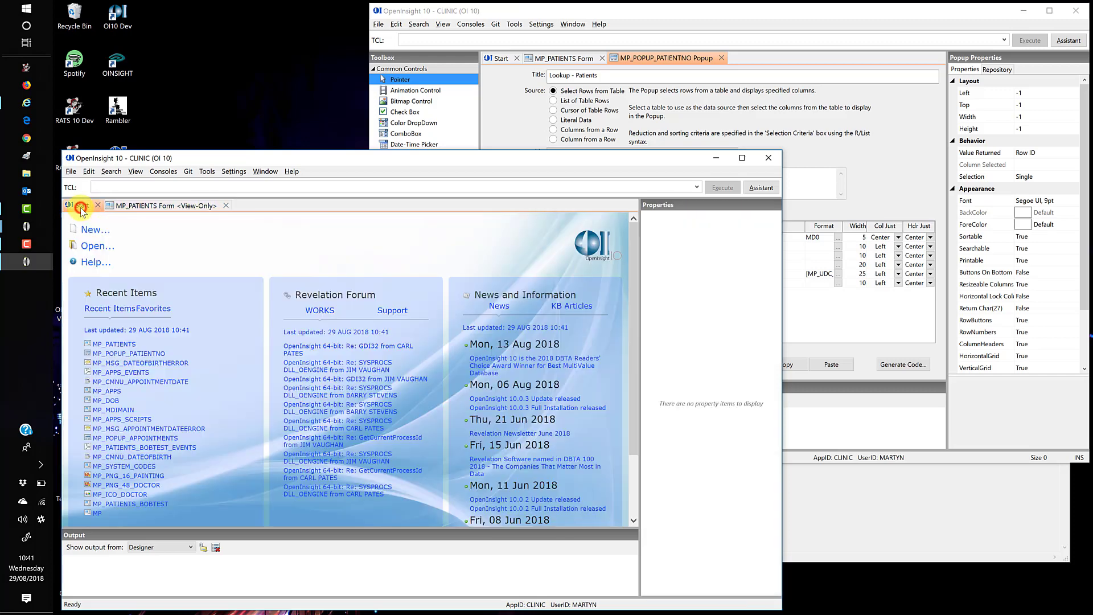
pyautogui.click(138, 355)
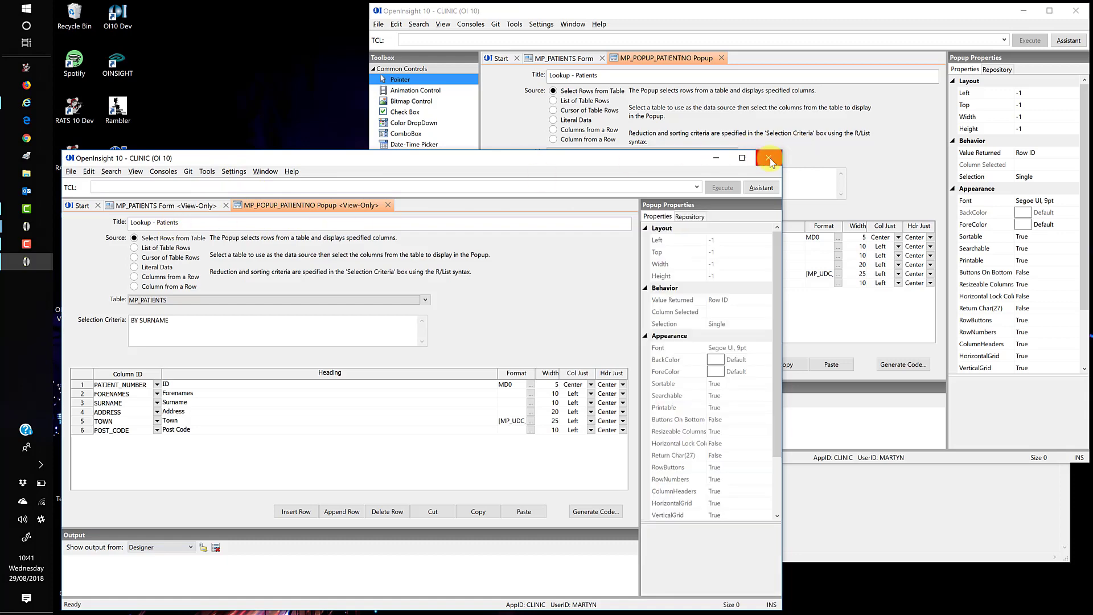
# Close the second Clinic development session, launch it again and bring its window to the front
pyautogui.click(769, 159)
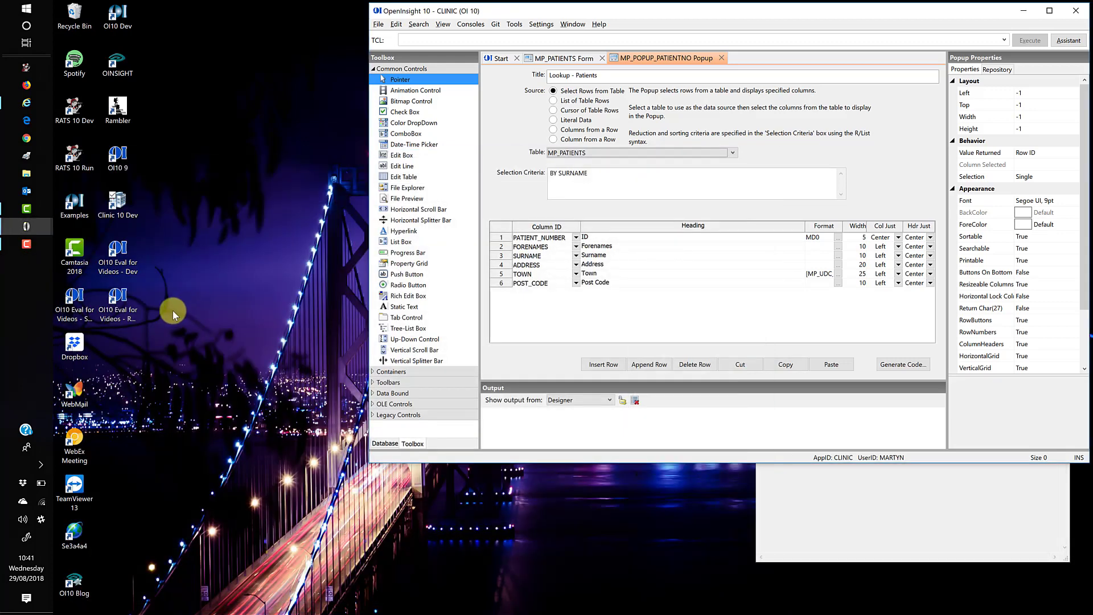
pyautogui.doubleClick(119, 208)
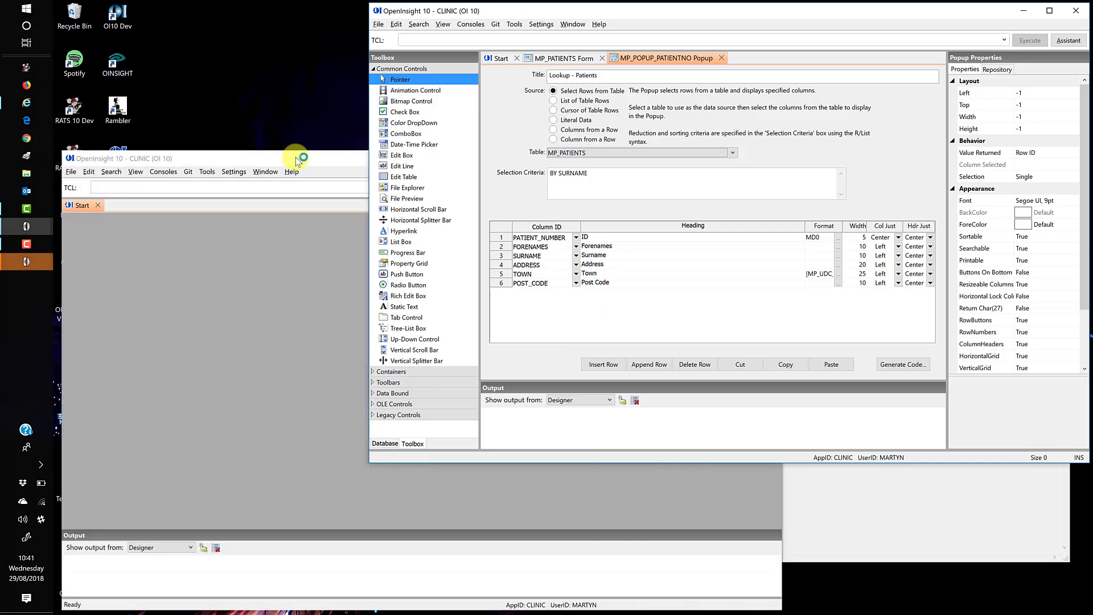
pyautogui.click(297, 161)
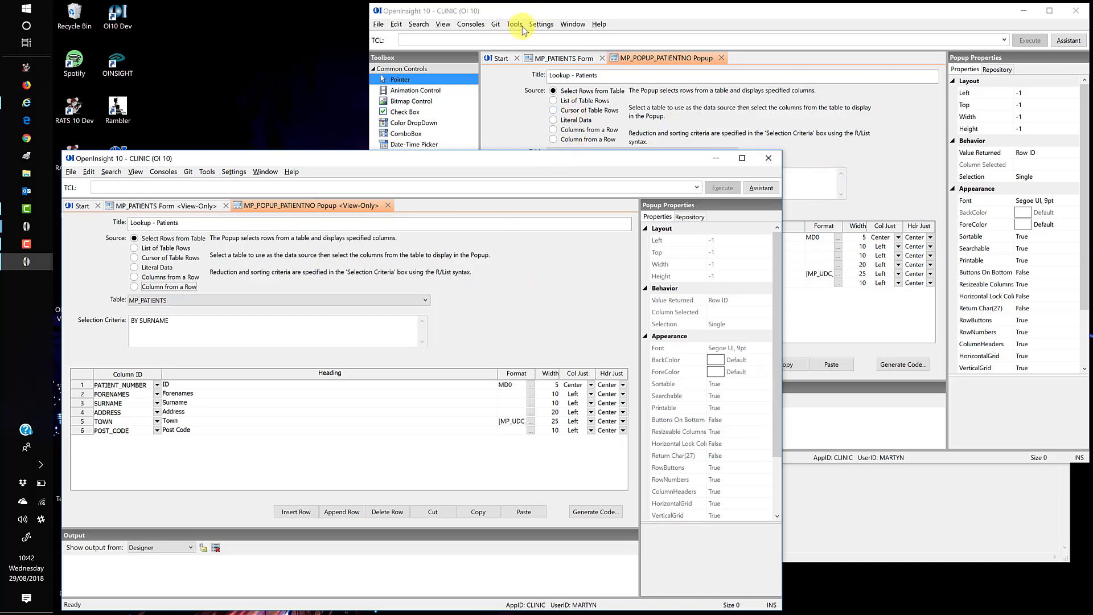
# Run the Clinic application from the first session and restore, move and enlarge its window to fill the desktop's upper right
pyautogui.click(564, 15)
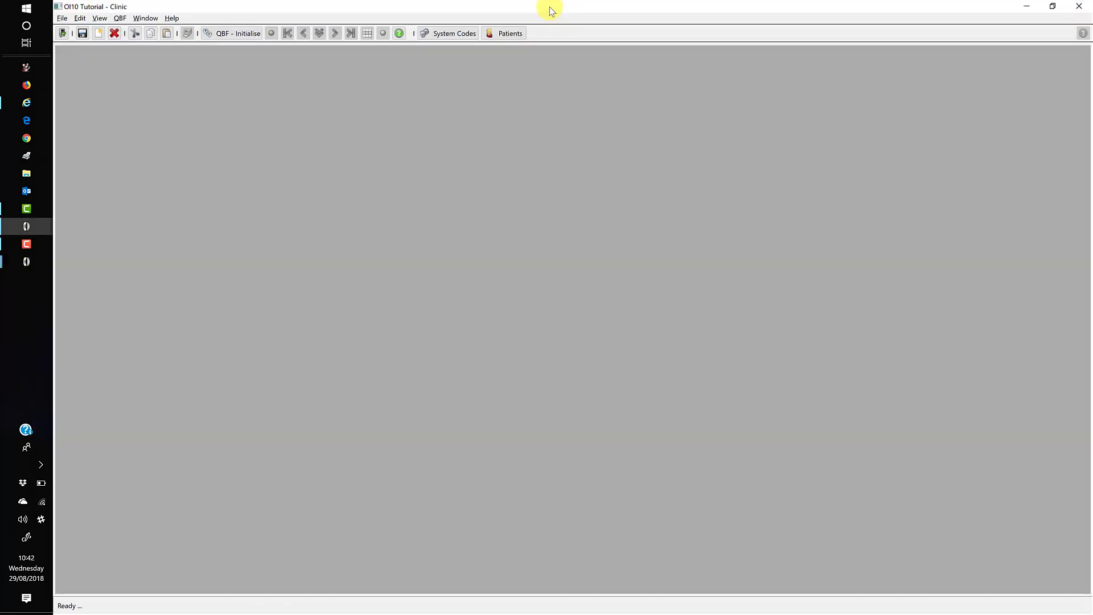
pyautogui.click(550, 8)
pyautogui.doubleClick(550, 8)
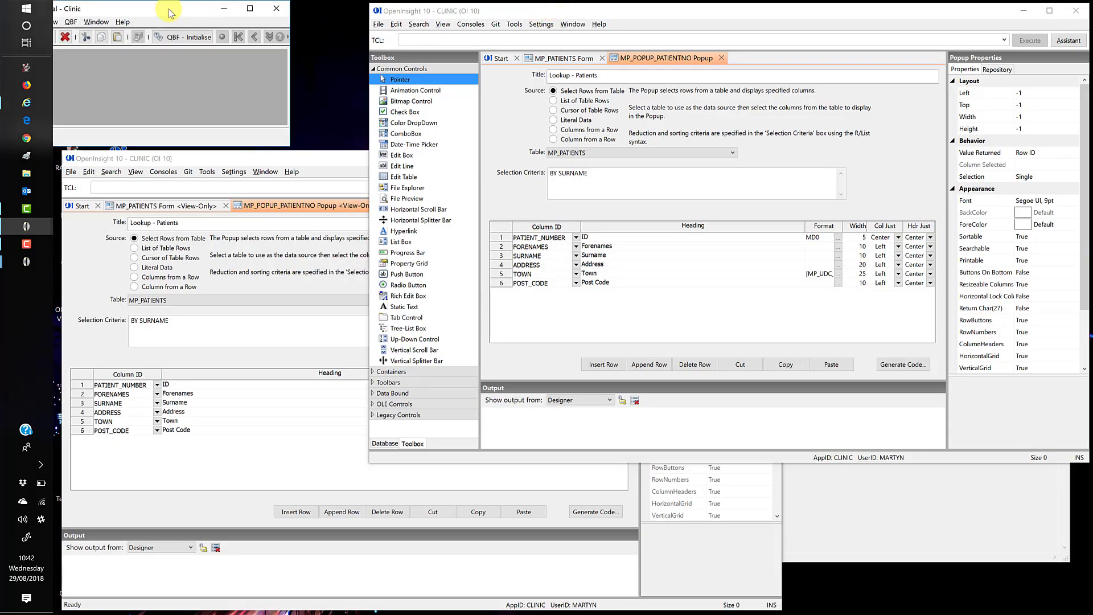
pyautogui.moveTo(375, 38); pyautogui.dragTo(771, 9)
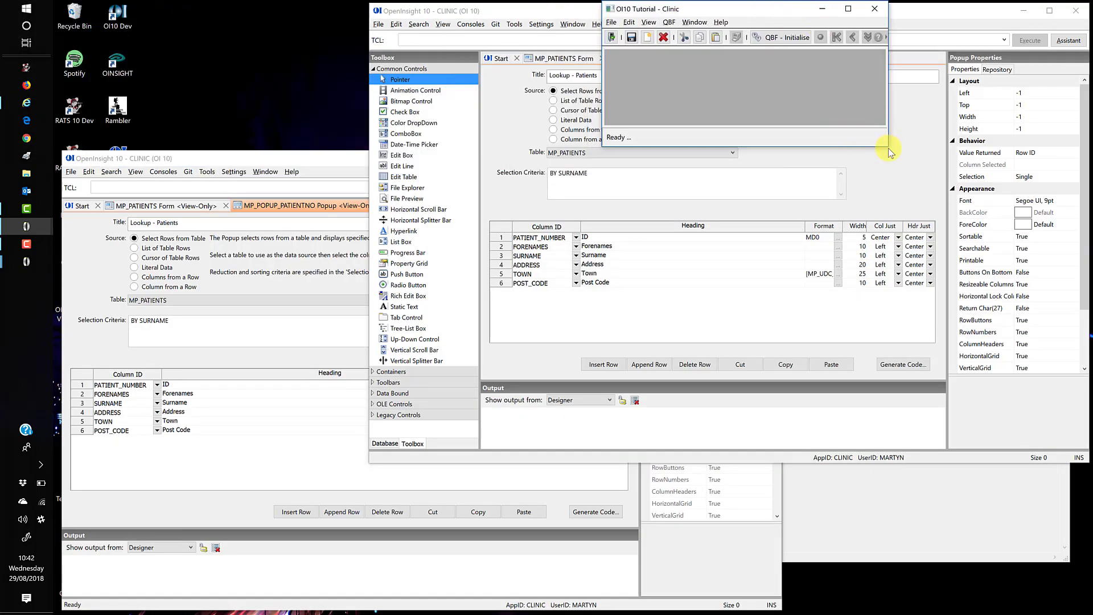
pyautogui.moveTo(888, 148); pyautogui.dragTo(1085, 282)
pyautogui.moveTo(881, 146); pyautogui.dragTo(876, 334)
# Run the Clinic application from the second session in a restored window and minimize both development windows
pyautogui.click(566, 11)
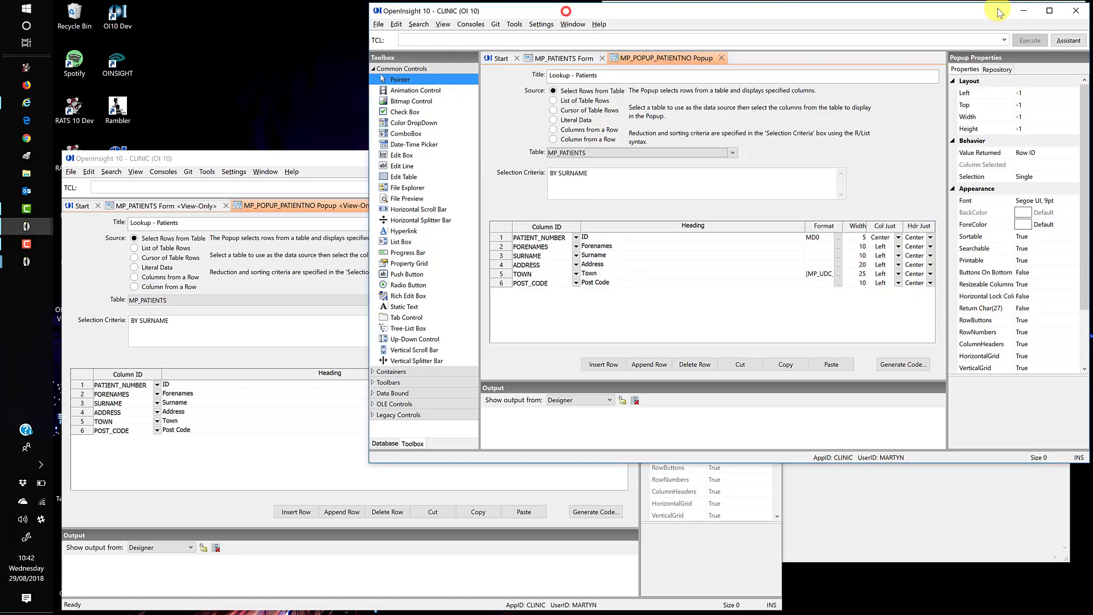
pyautogui.click(1022, 10)
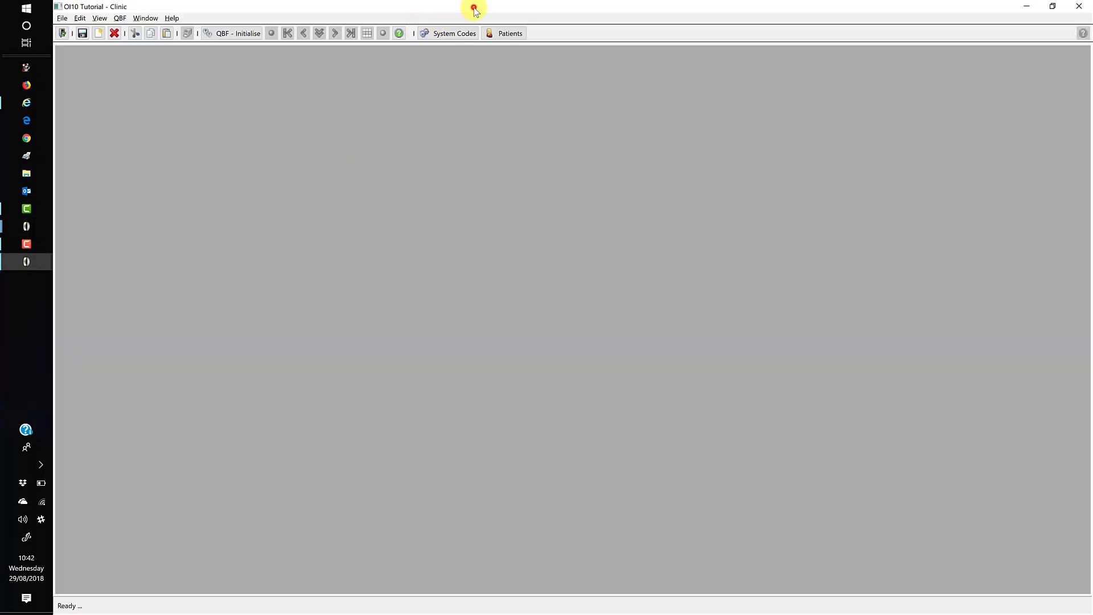
pyautogui.doubleClick(473, 6)
pyautogui.click(716, 157)
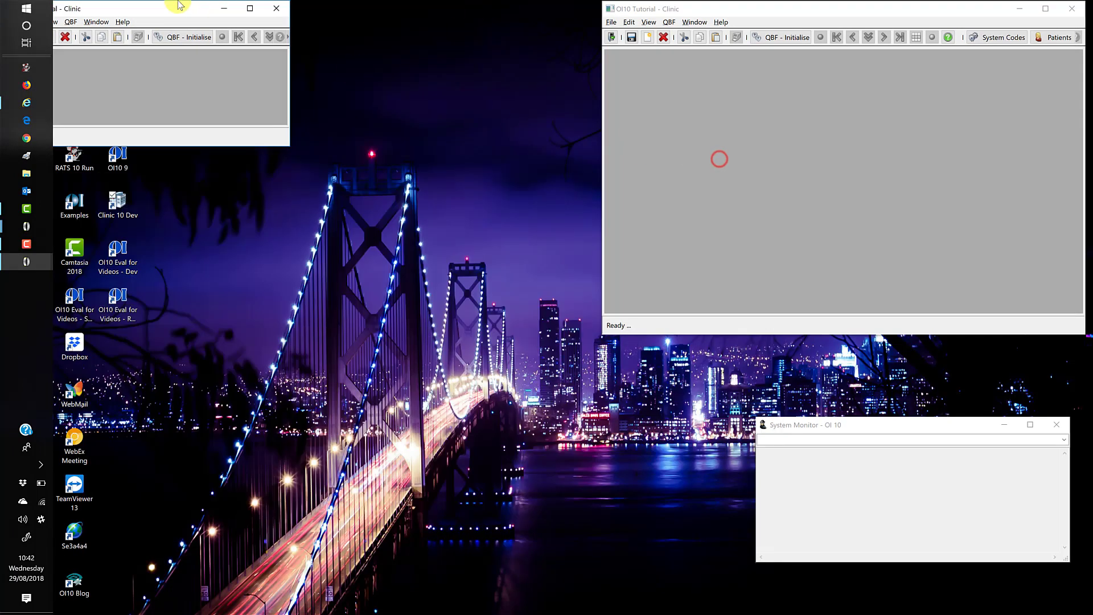
# Arrange the two Clinic application windows side by side at matching heights
pyautogui.moveTo(154, 14); pyautogui.dragTo(216, 35)
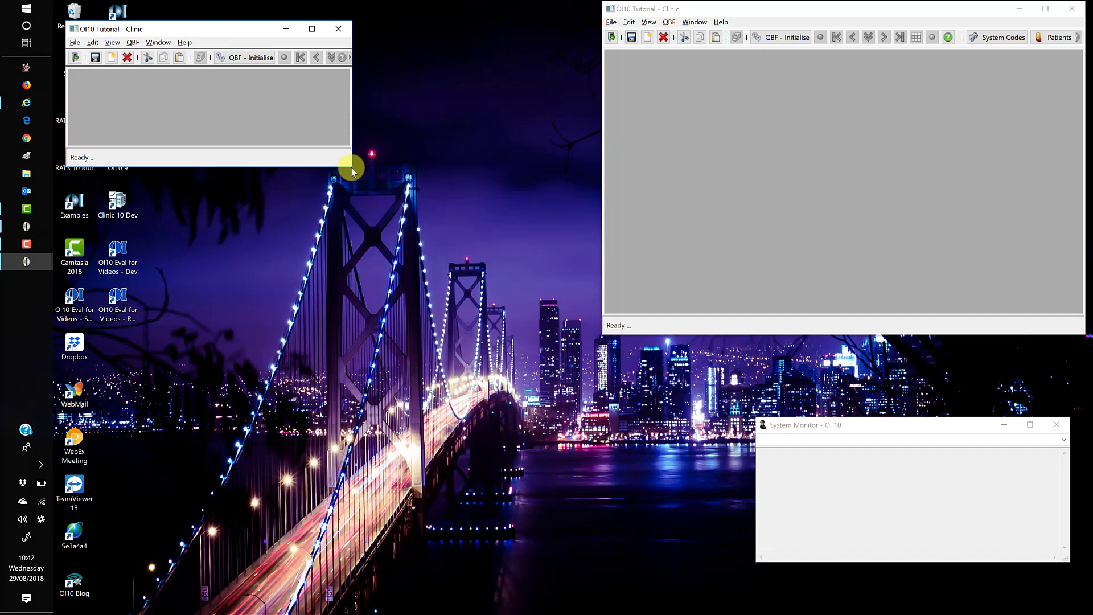
pyautogui.moveTo(350, 165); pyautogui.dragTo(592, 422)
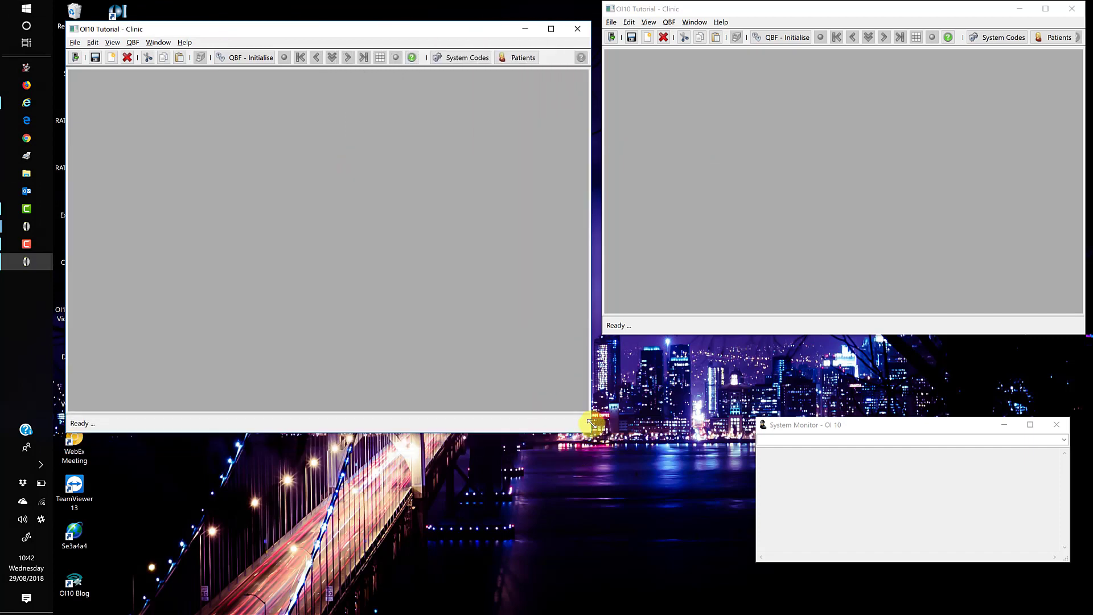
pyautogui.moveTo(708, 10); pyautogui.dragTo(704, 28)
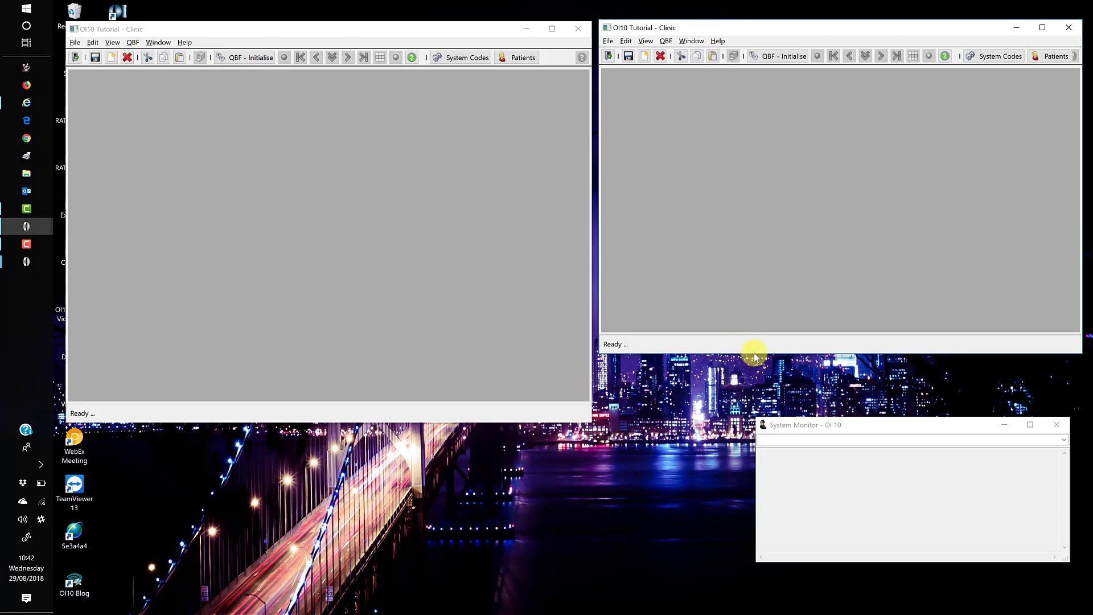
pyautogui.moveTo(754, 354); pyautogui.dragTo(746, 423)
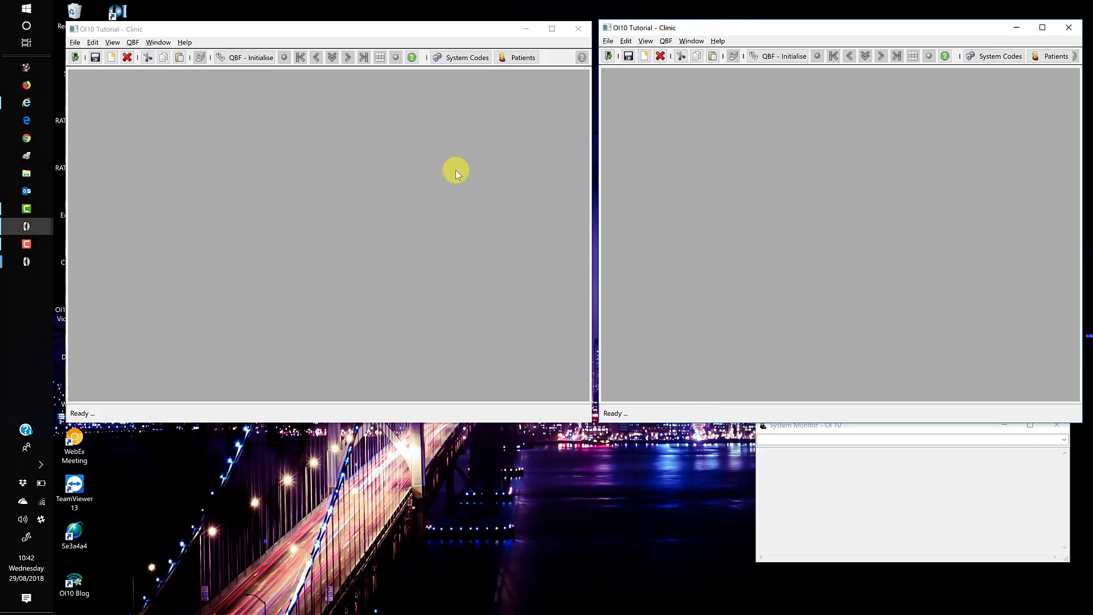
# Open Patient Records in the second session's Clinic application and load an existing patient by patient number
pyautogui.click(520, 59)
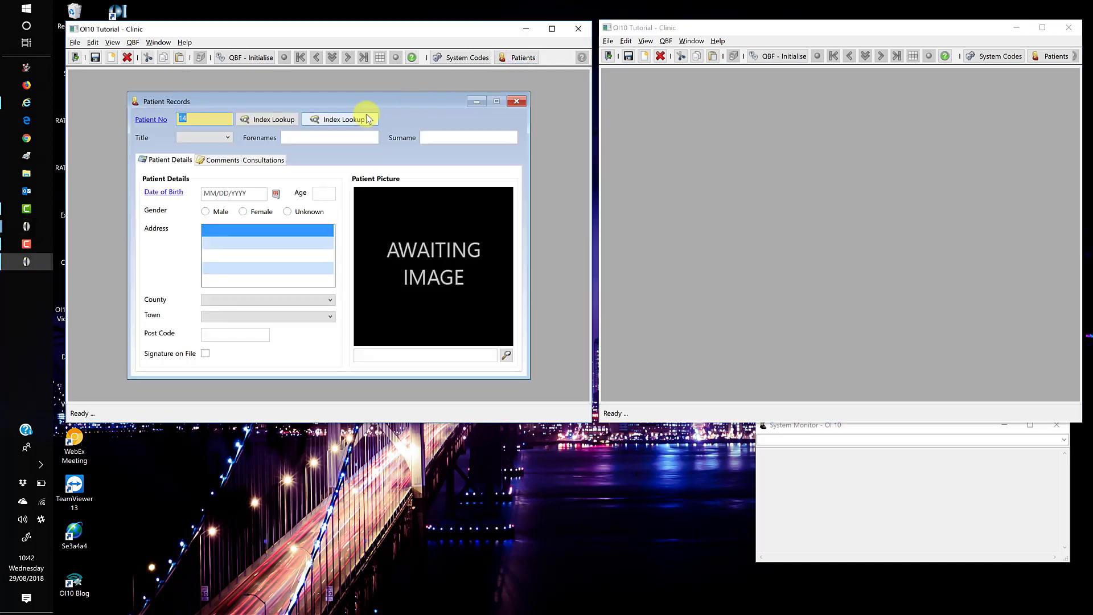
pyautogui.press('Return')
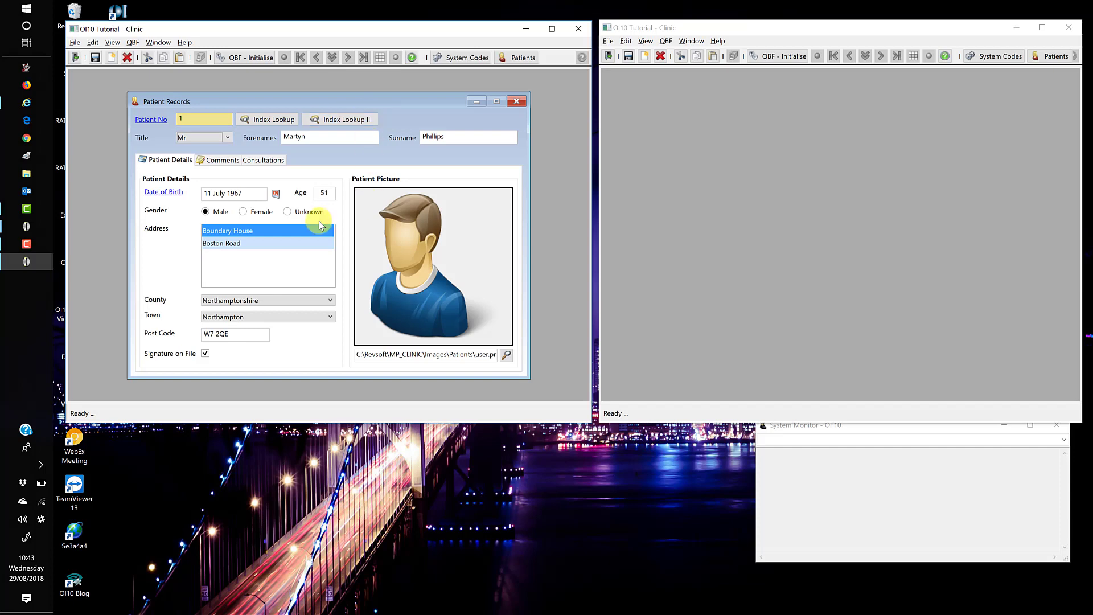
# Open Patient Records in the first session's Clinic application and load a different patient by patient number
pyautogui.click(1056, 59)
pyautogui.write('2')
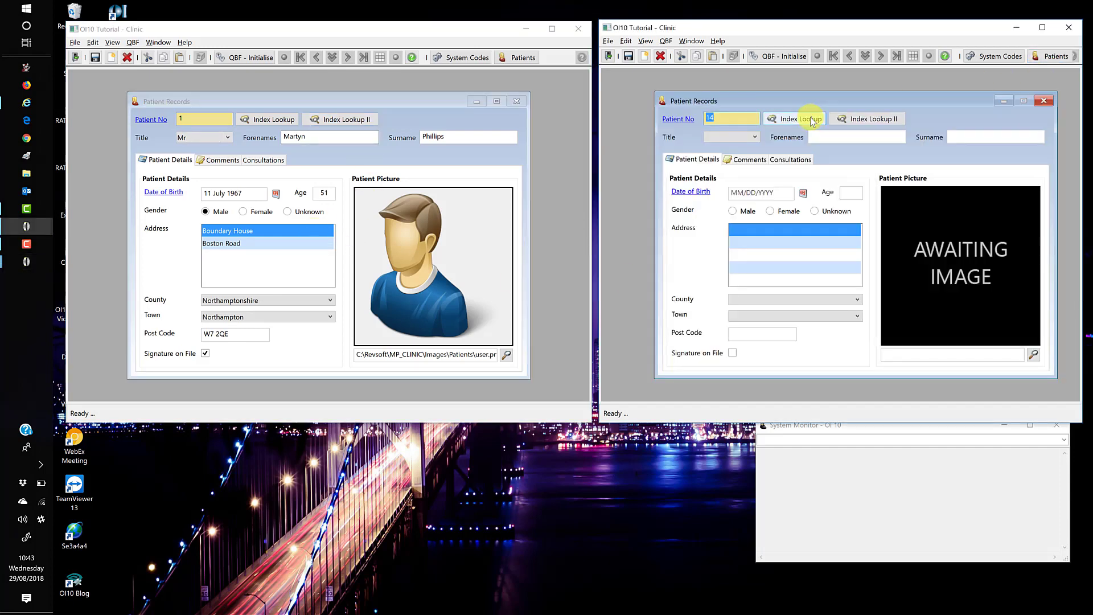
pyautogui.press('Return')
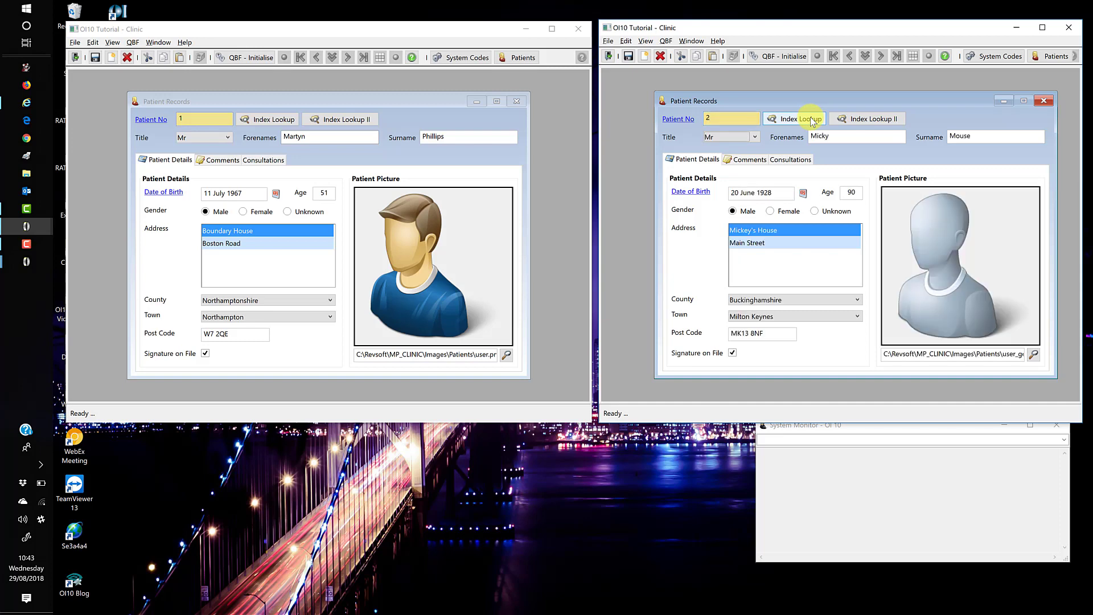
# Load the patient already open in the second session as a view-only entry and try to save the locked record
pyautogui.click(727, 118)
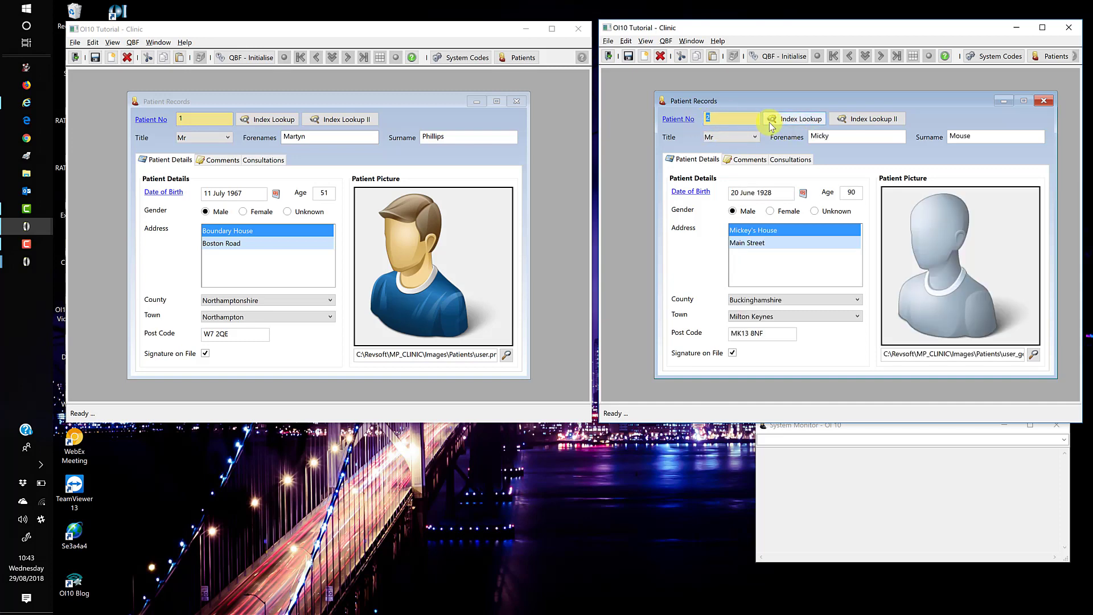
pyautogui.write('1')
pyautogui.press('Return')
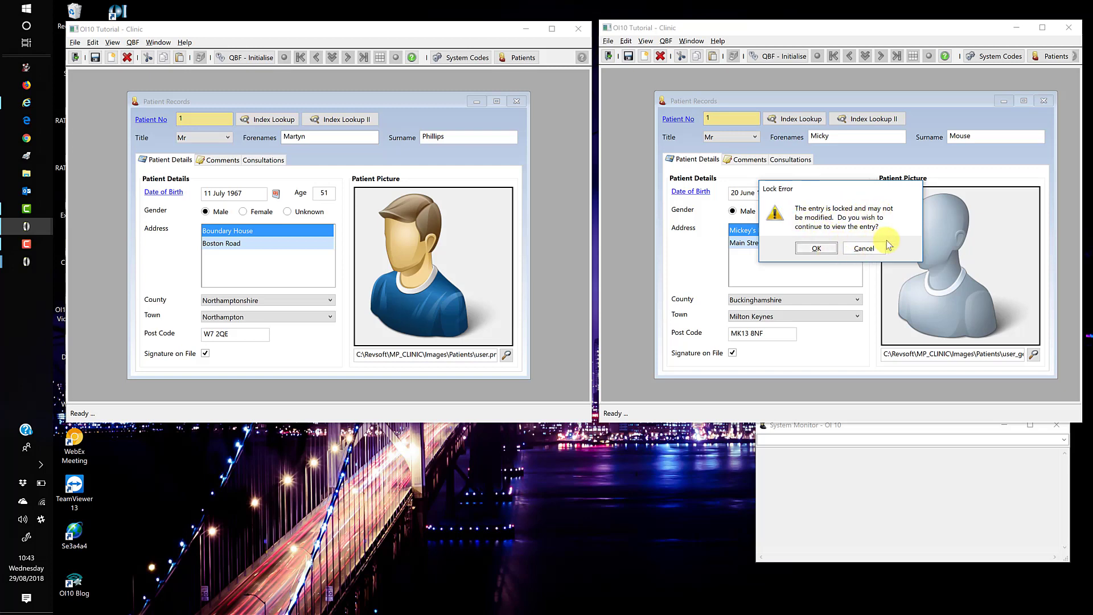
pyautogui.click(818, 250)
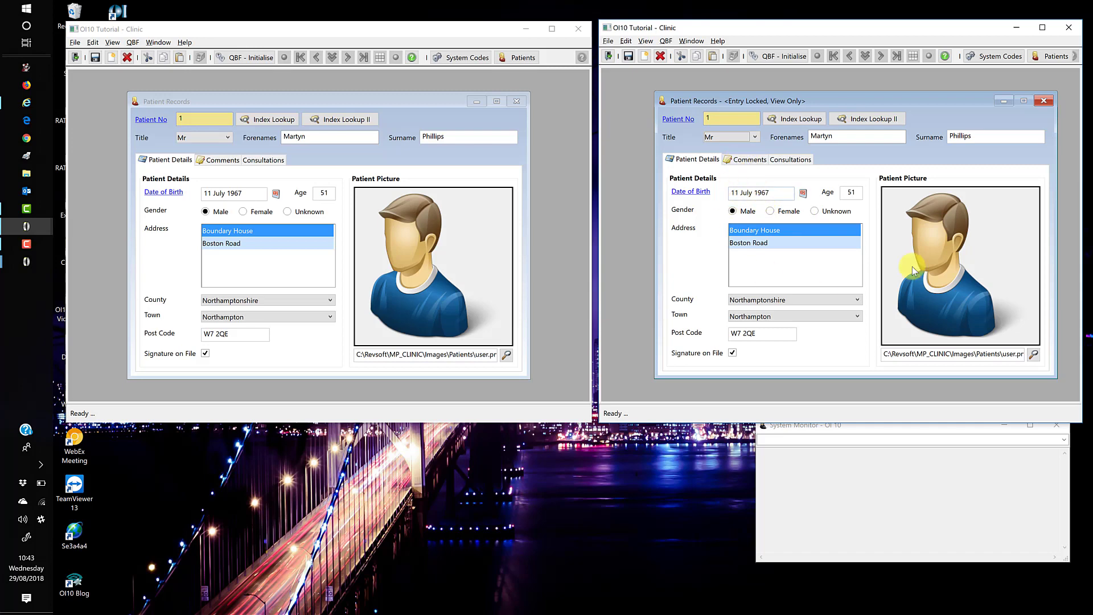
pyautogui.click(629, 59)
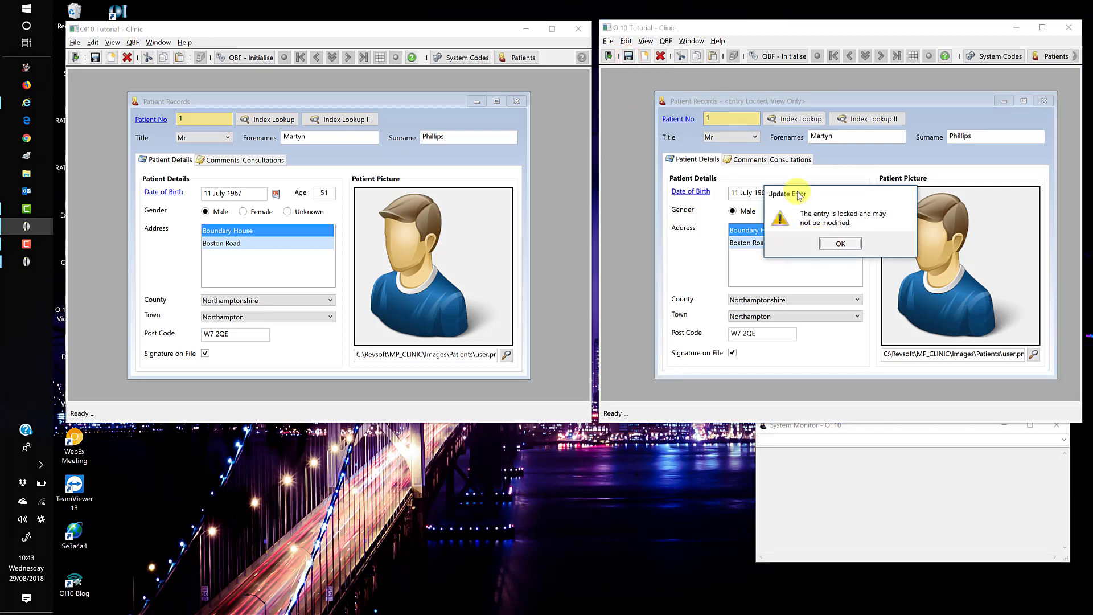
pyautogui.click(841, 243)
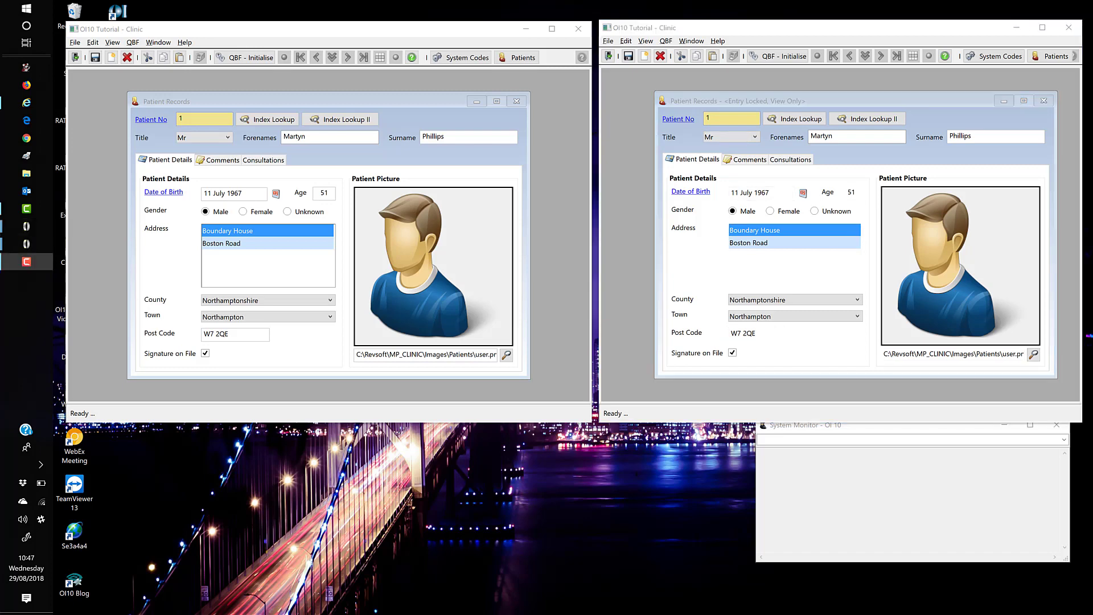
# Close both Clinic application windows and the development session holding the view-only entities
pyautogui.click(577, 28)
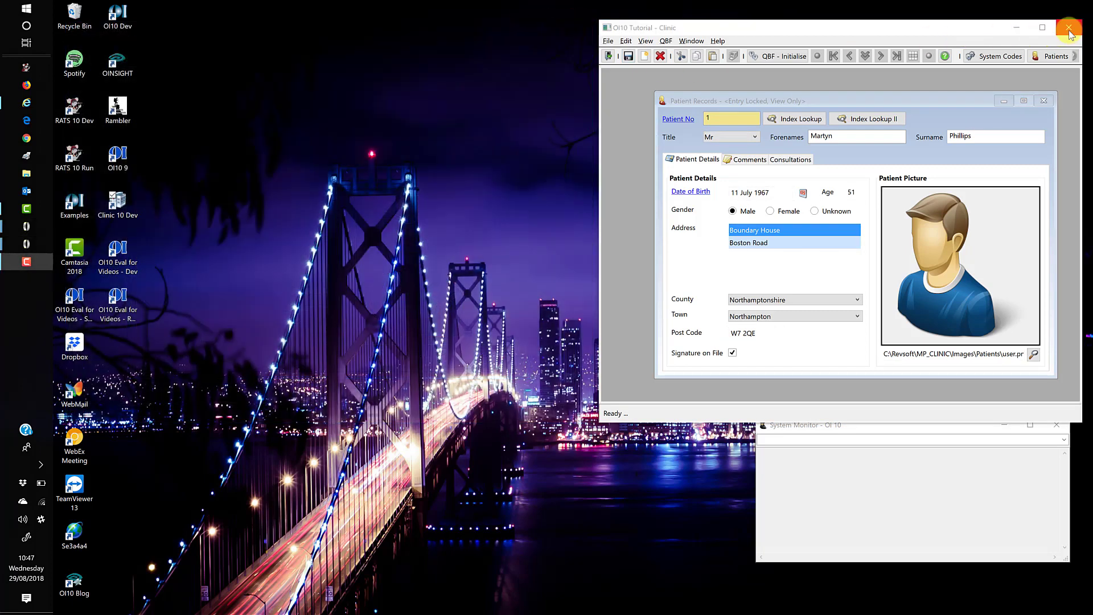
pyautogui.click(1068, 27)
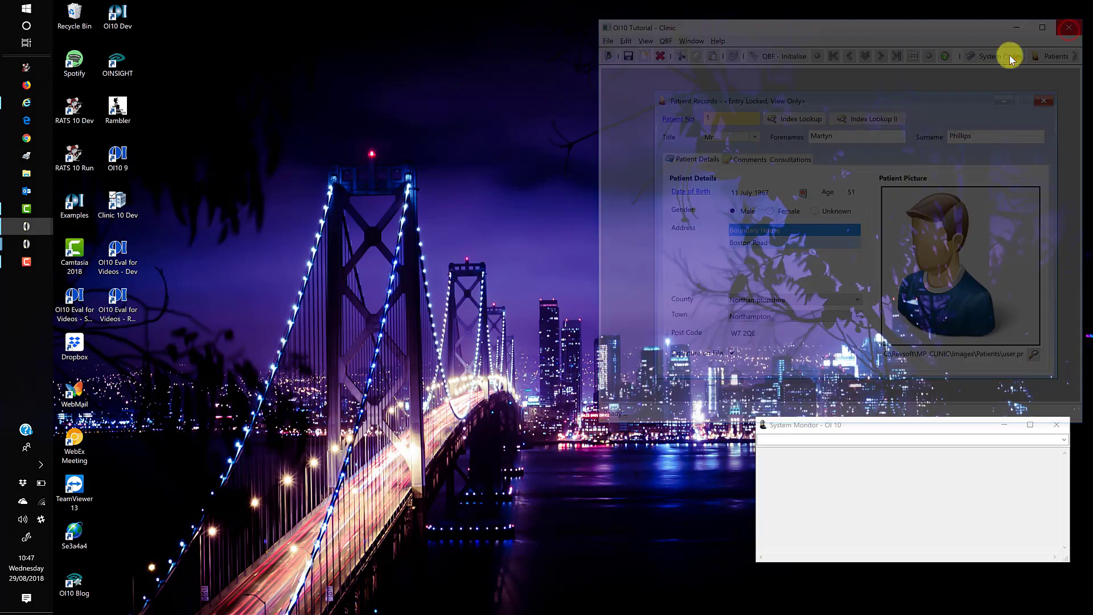
pyautogui.click(26, 244)
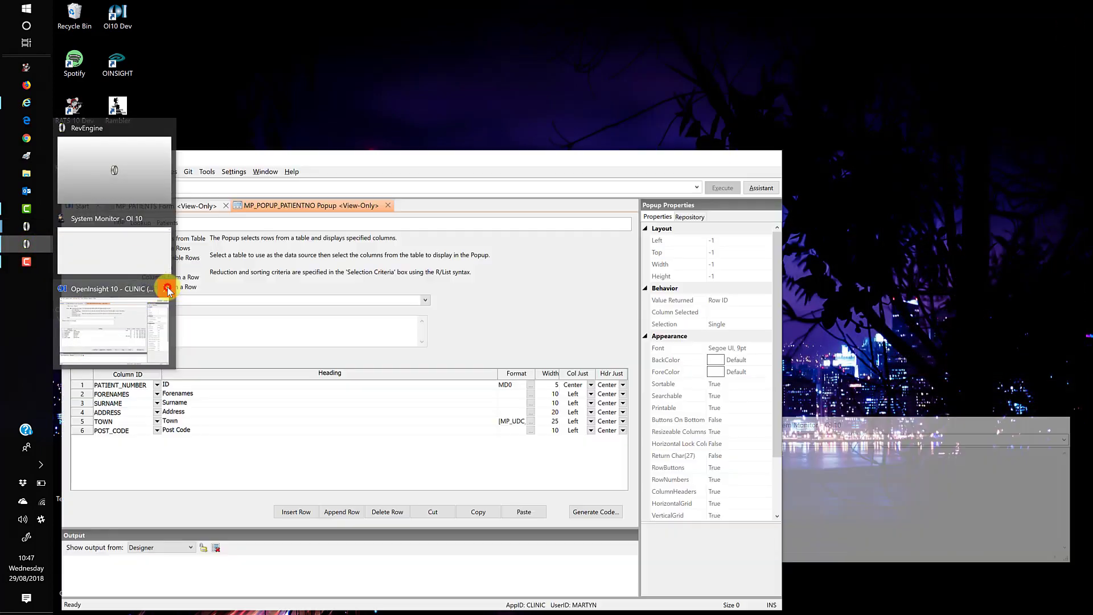
pyautogui.click(166, 289)
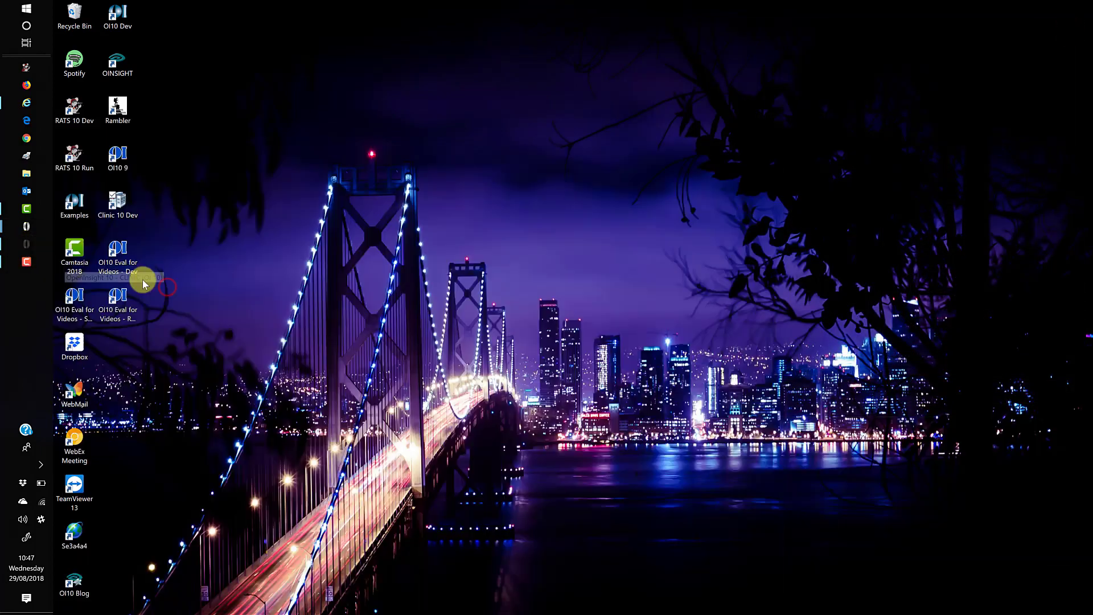
# Bring up the remaining OpenInsight CLINIC development window and maximize it
pyautogui.click(27, 228)
pyautogui.click(127, 315)
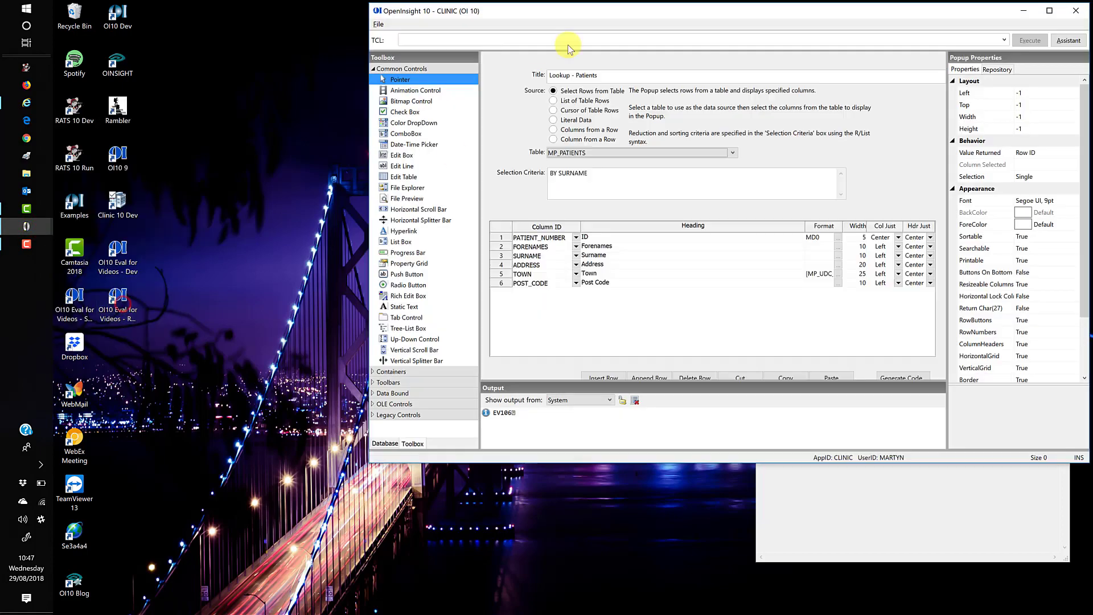
pyautogui.doubleClick(608, 12)
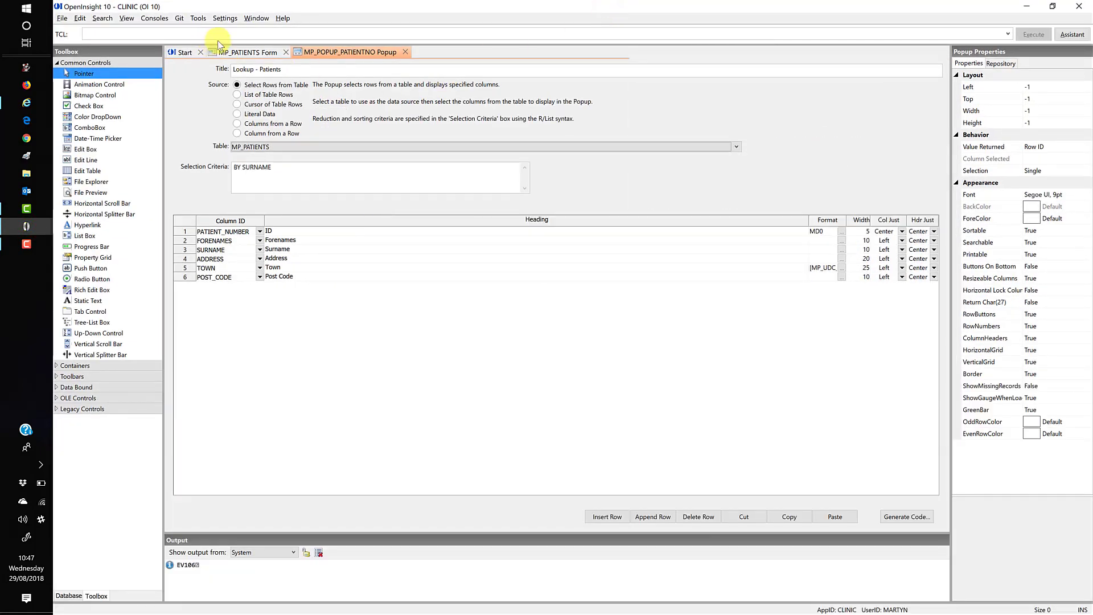
# Open the stored procedure MP_APPS_EVENTS in the editor
pyautogui.click(62, 18)
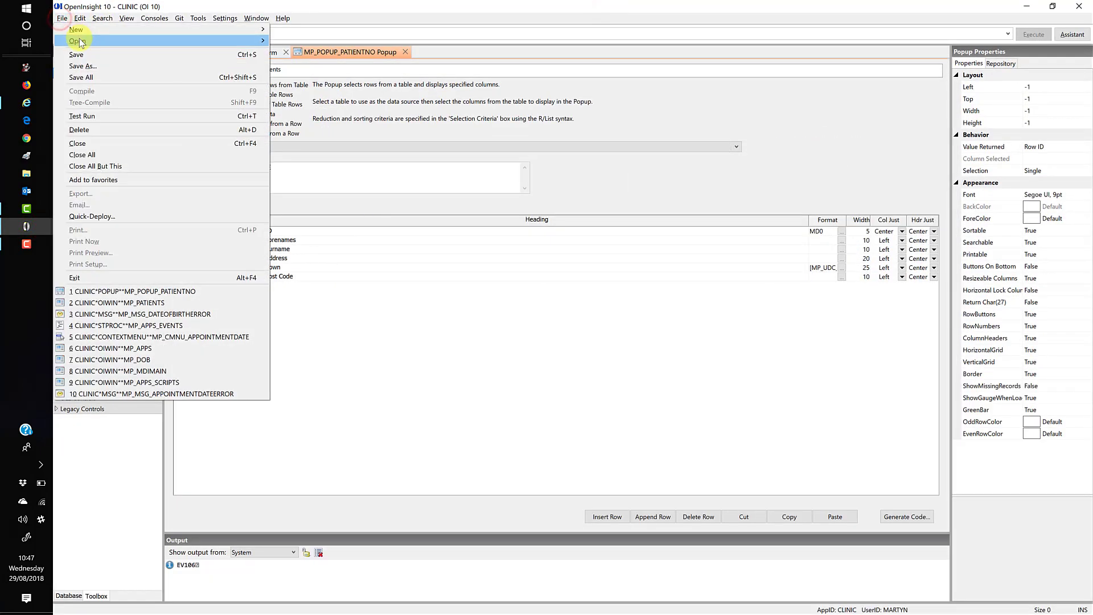
pyautogui.moveTo(80, 42)
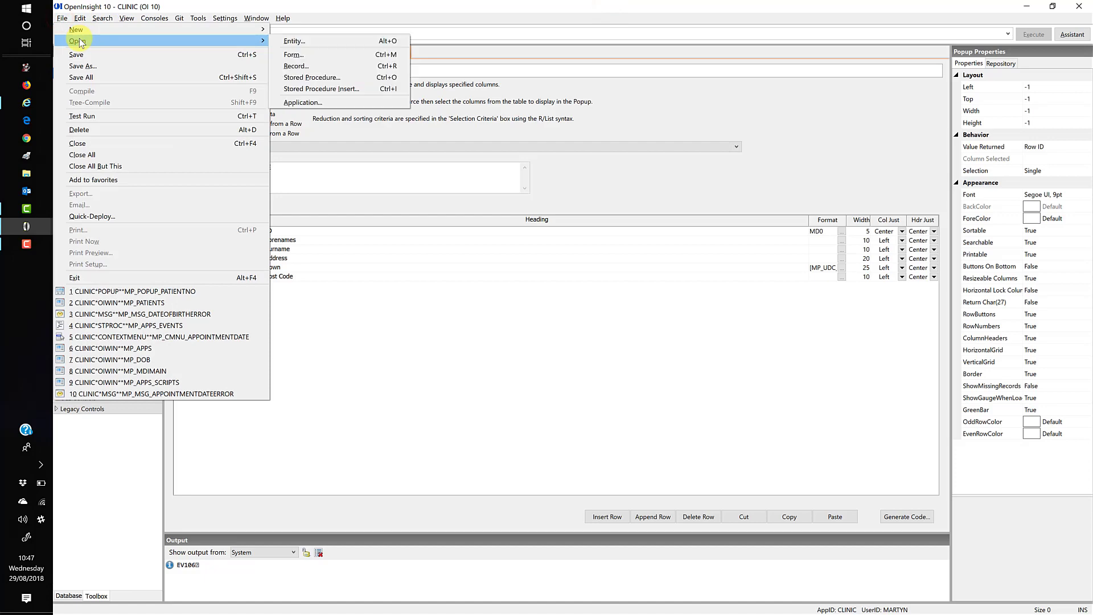
pyautogui.click(305, 78)
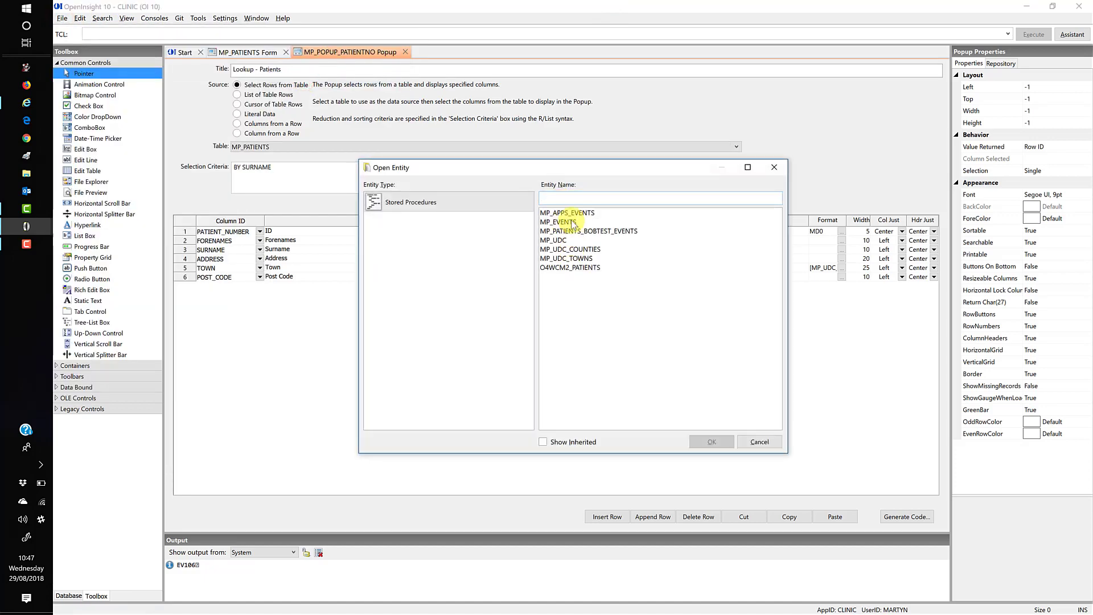
pyautogui.doubleClick(570, 214)
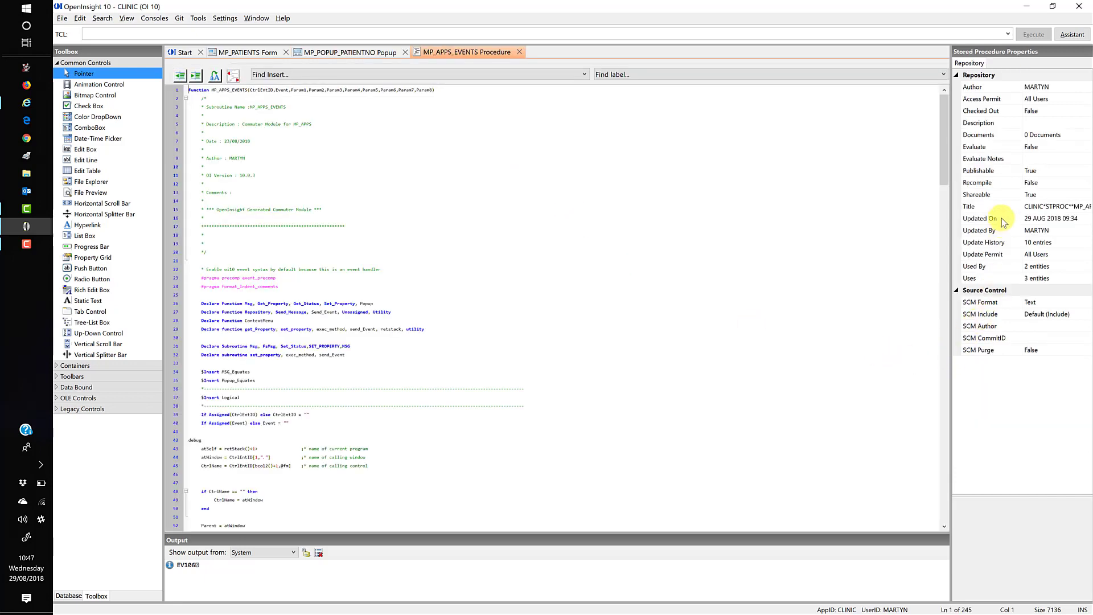
# Examine the Checked Out repository property of MP_APPS_EVENTS and the available Git source control commands
pyautogui.click(1042, 111)
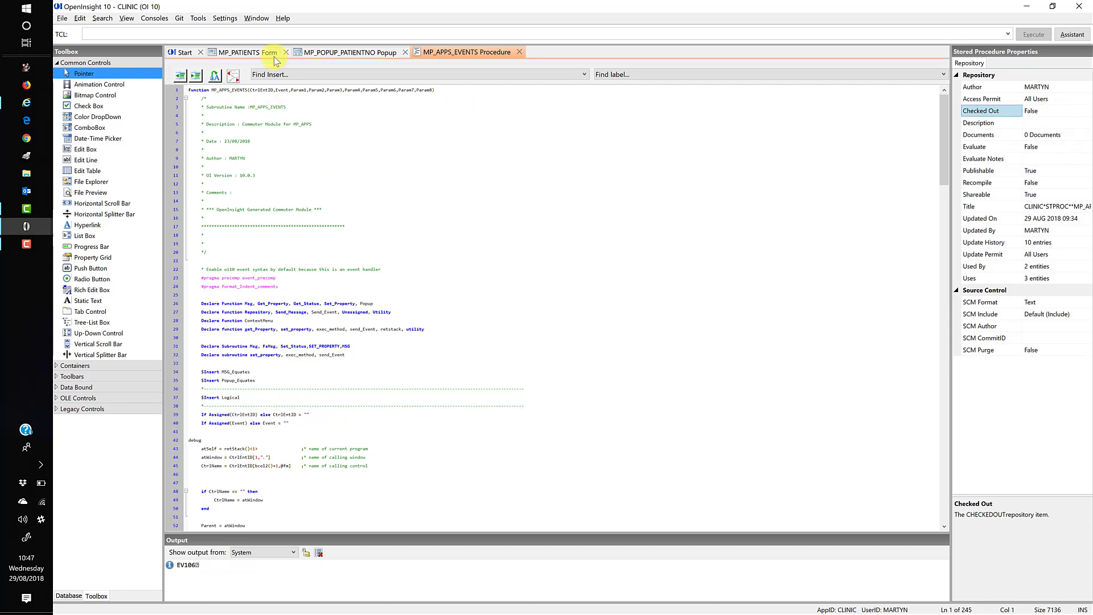
pyautogui.click(198, 19)
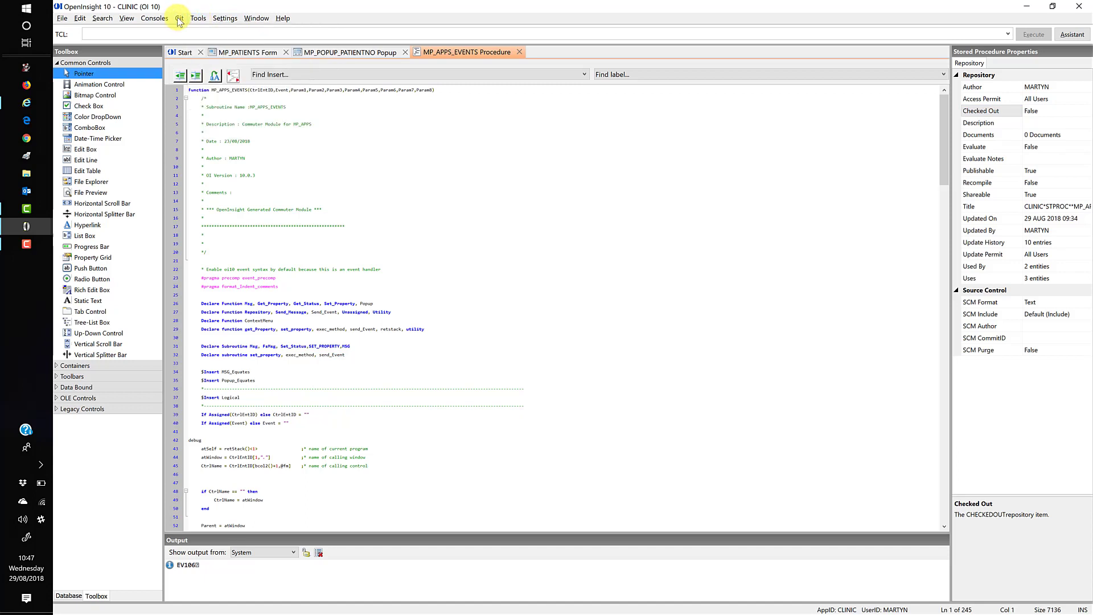
pyautogui.click(180, 19)
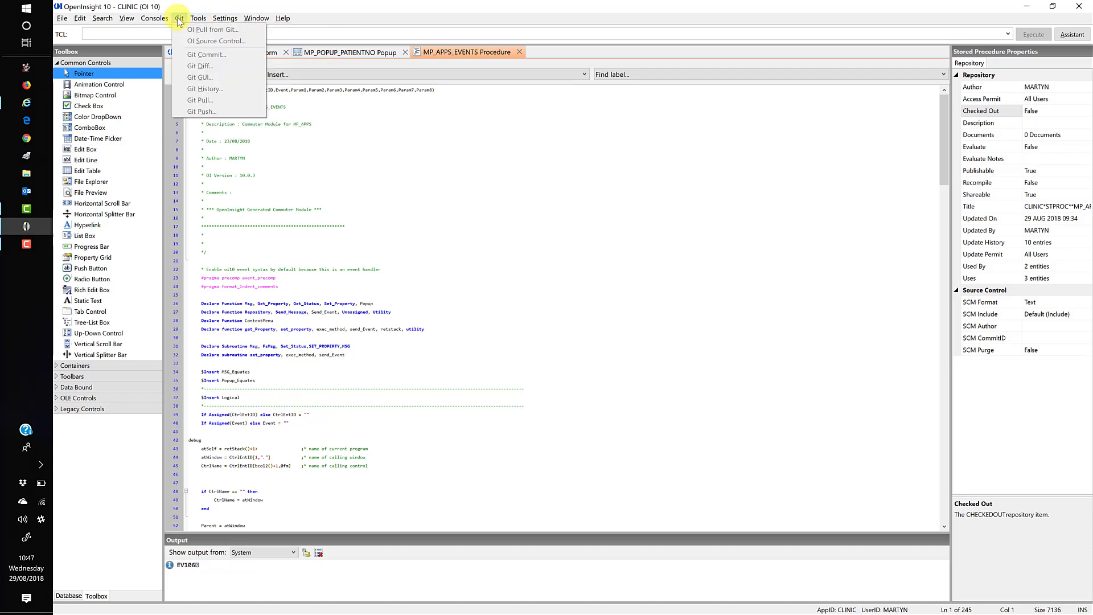